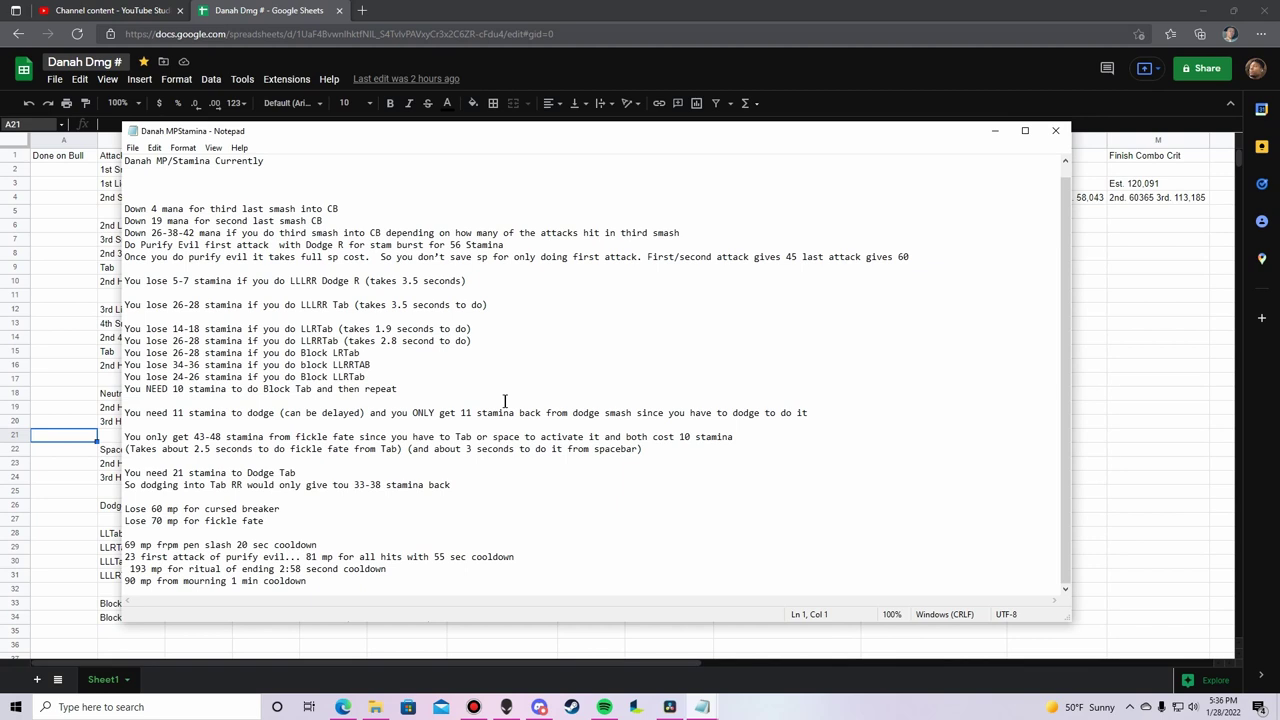
- Switch between the damage spreadsheet and the Danah MPStamina notes in Notepad to compare the attack figures with the stamina costs
{"action": "left_click", "coordinate": [52, 352]}
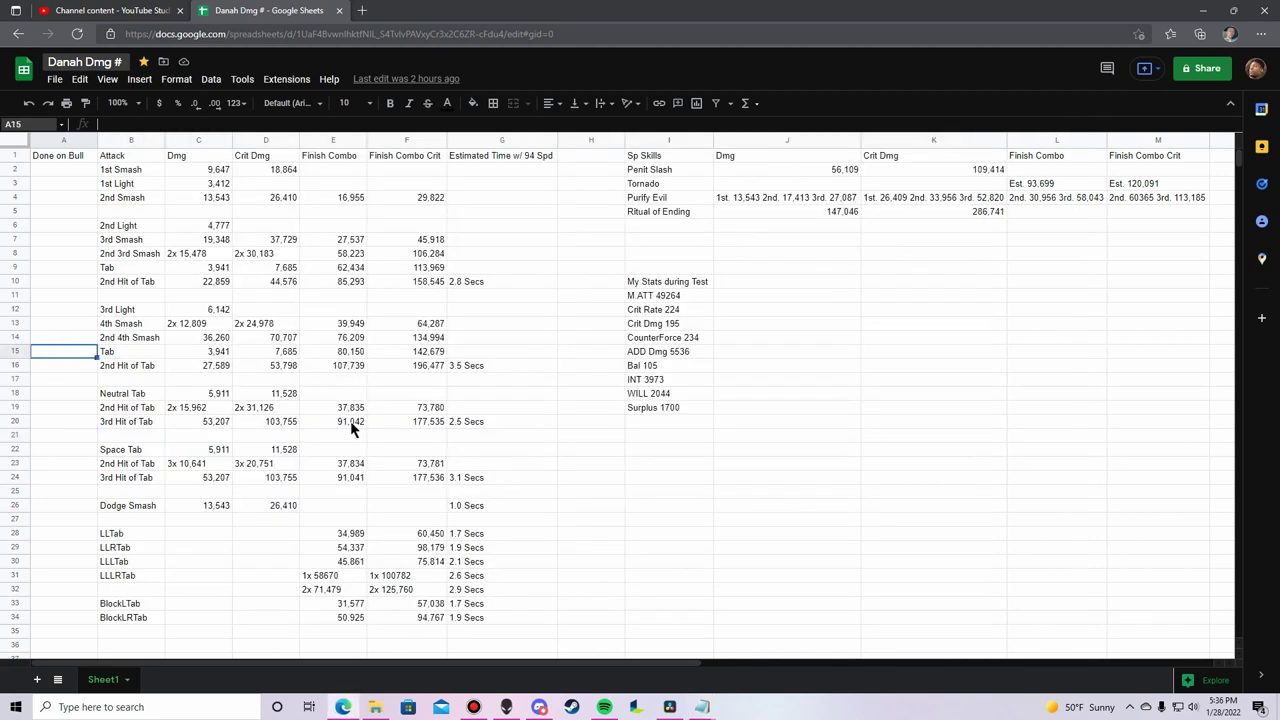
{"action": "mouse_move", "coordinate": [702, 707]}
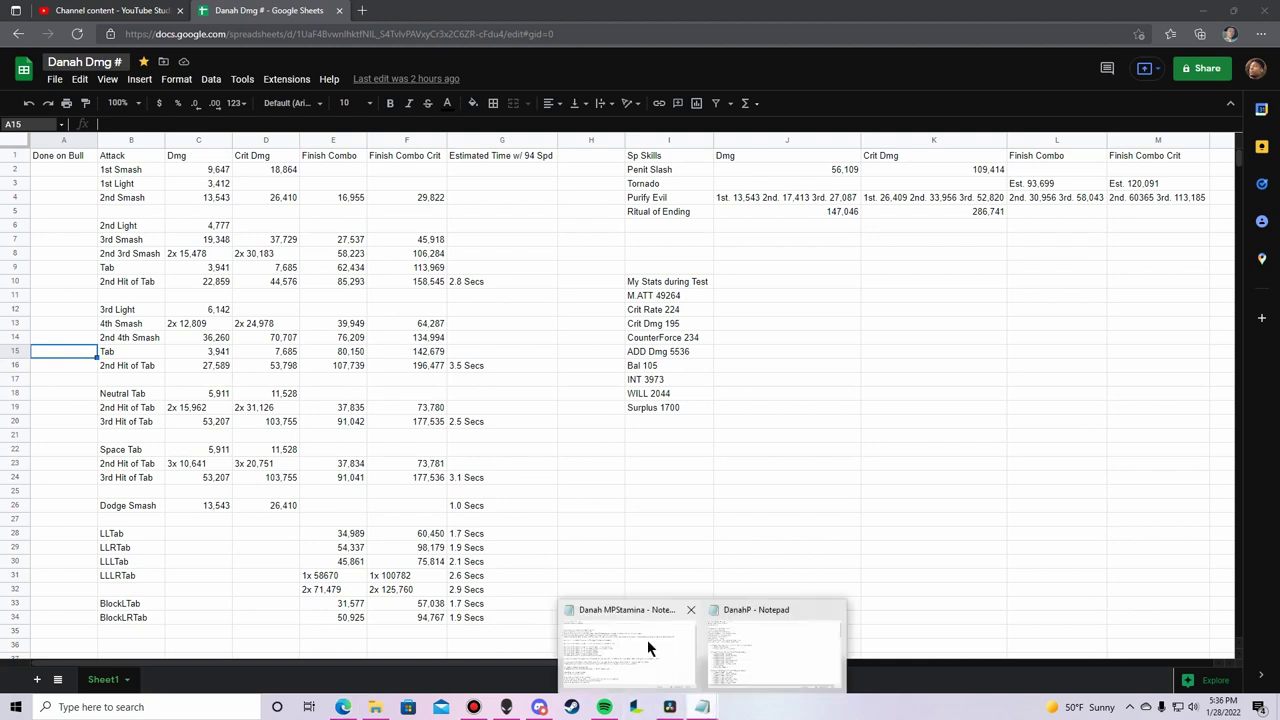
{"action": "left_click", "coordinate": [647, 639]}
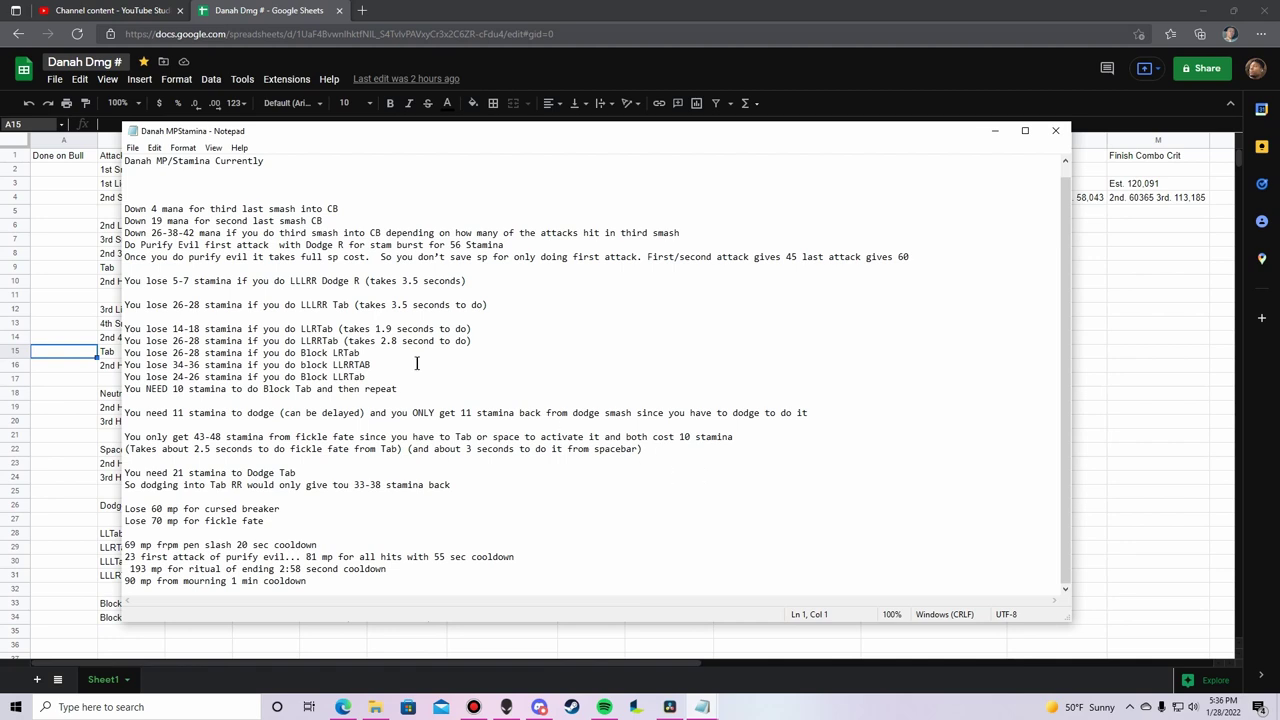
{"action": "left_click", "coordinate": [56, 322]}
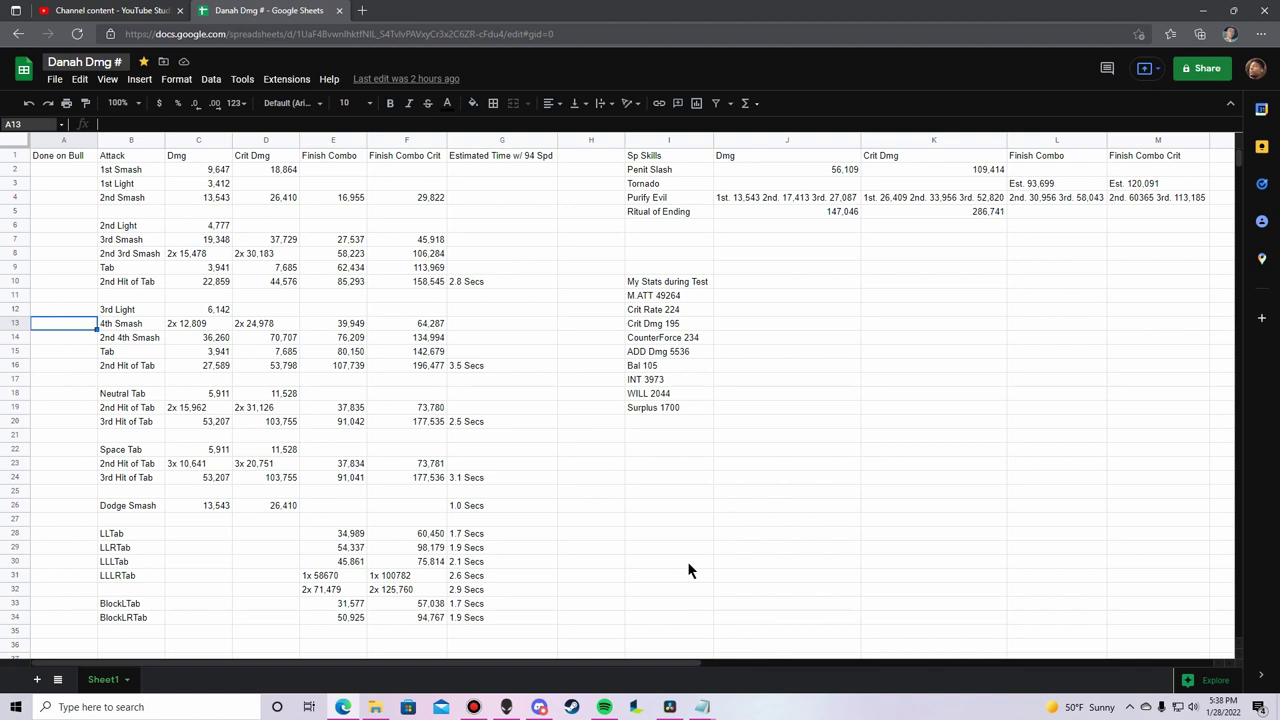
{"action": "mouse_move", "coordinate": [702, 707]}
{"action": "left_click", "coordinate": [645, 652]}
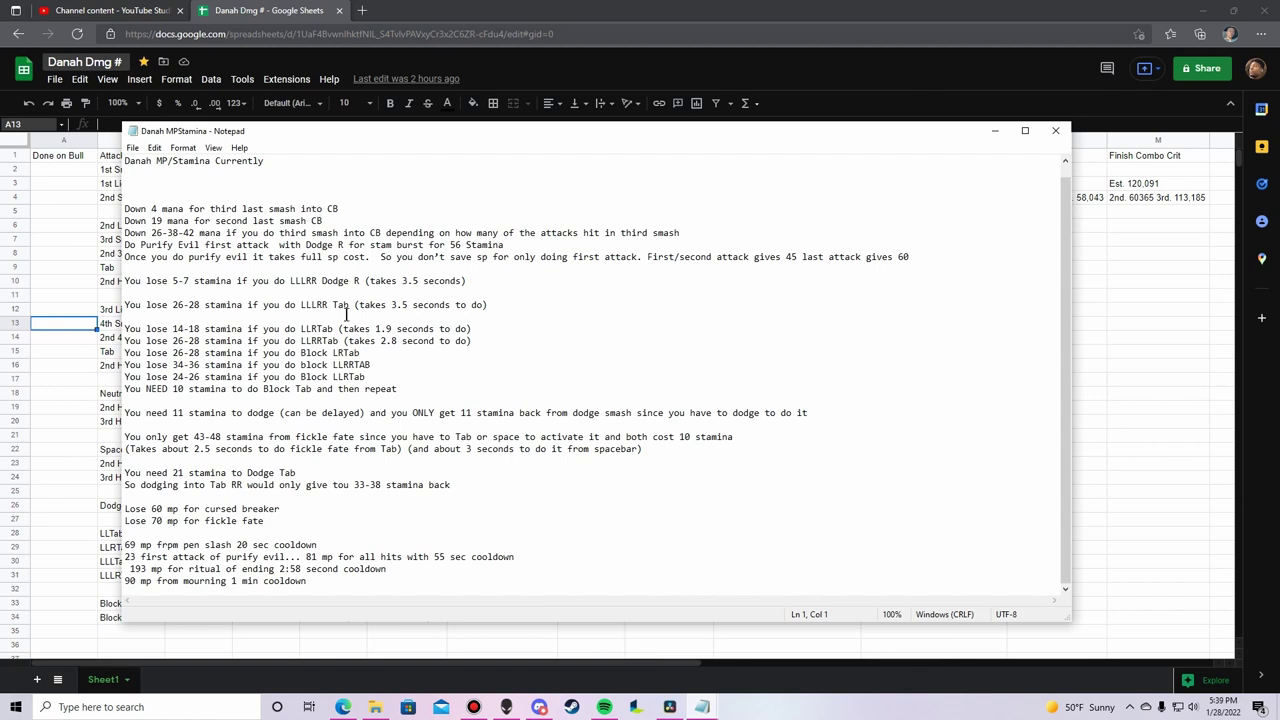
- Highlight the LLLRR Tab combo and the LLRRTab combo in the stamina notes
{"action": "left_click_drag", "start_coordinate": [353, 302], "coordinate": [298, 310]}
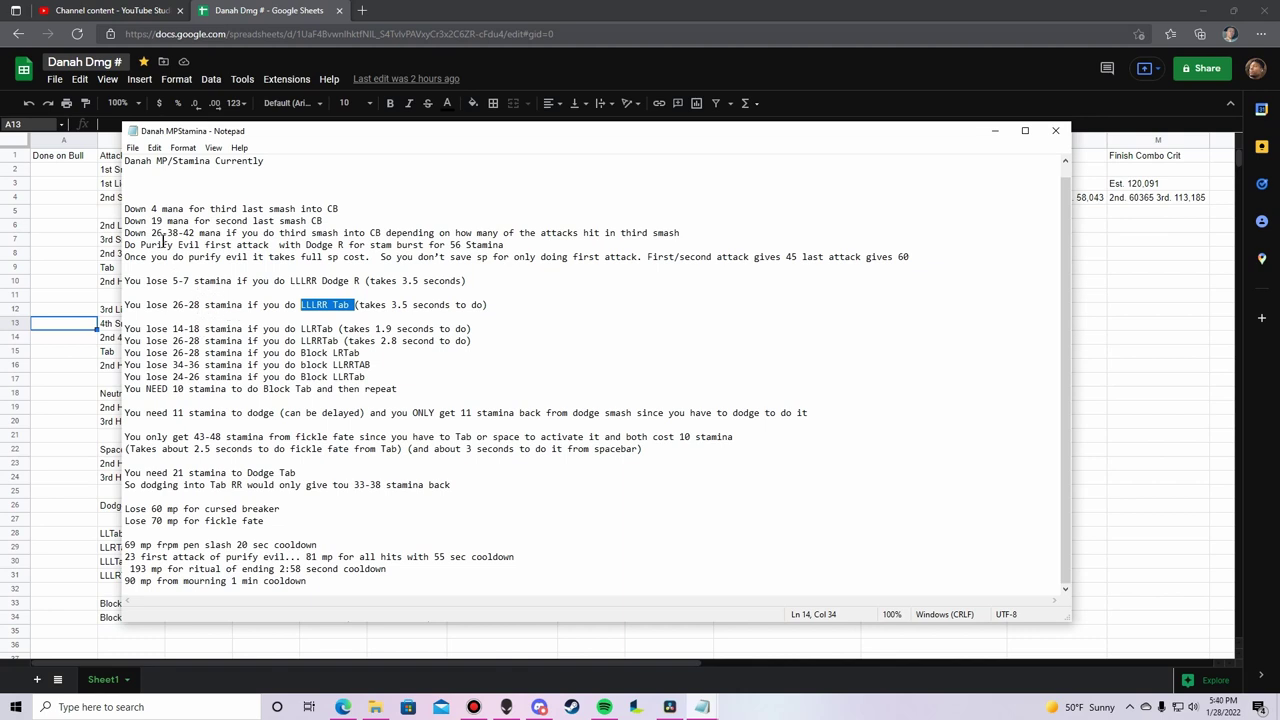
{"action": "left_click", "coordinate": [125, 221]}
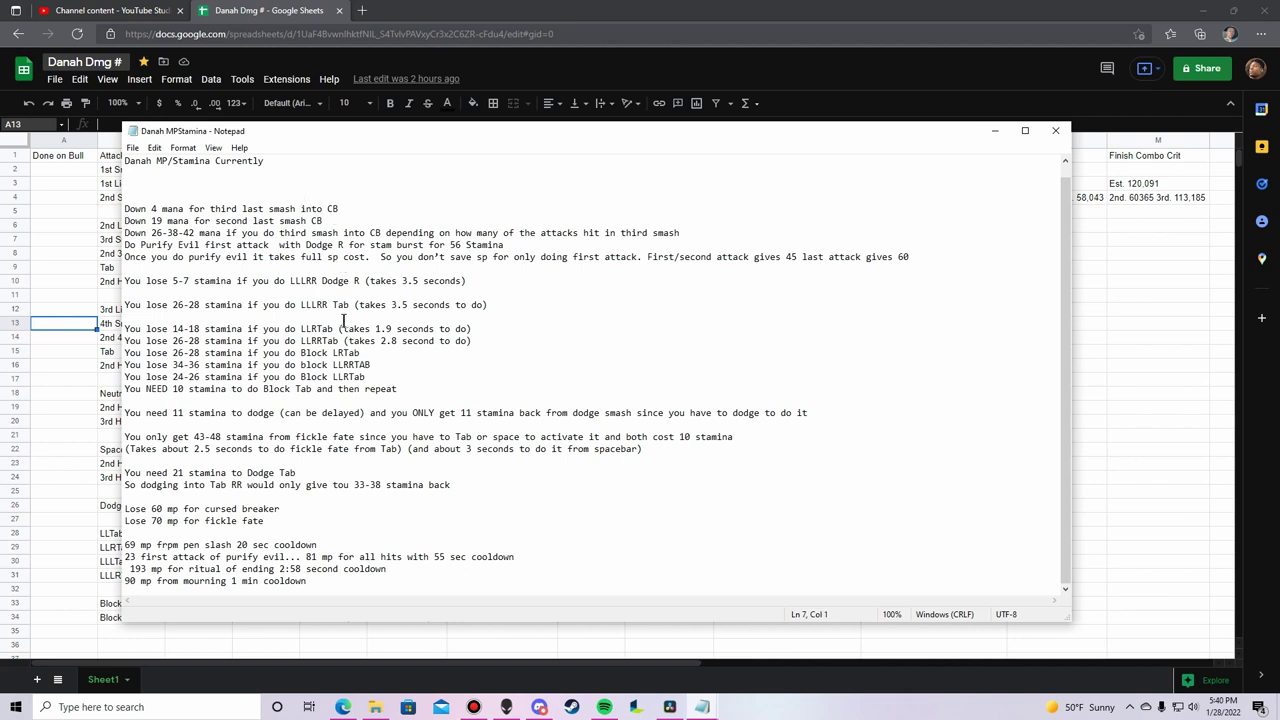
{"action": "left_click_drag", "start_coordinate": [339, 340], "coordinate": [300, 341]}
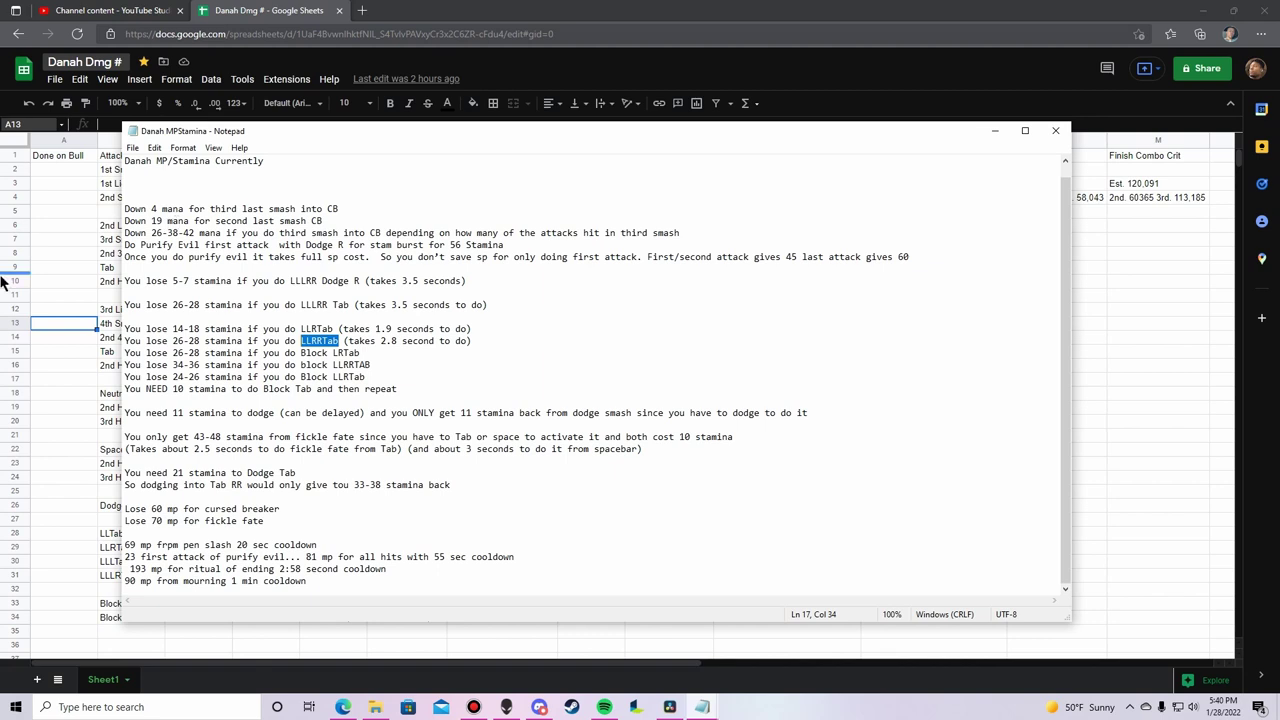
- Consult the damage spreadsheet, return to the Notepad notes and highlight the 26-28 stamina cost and the LLRRTab combo it belongs to
{"action": "key", "text": "alt+Tab"}
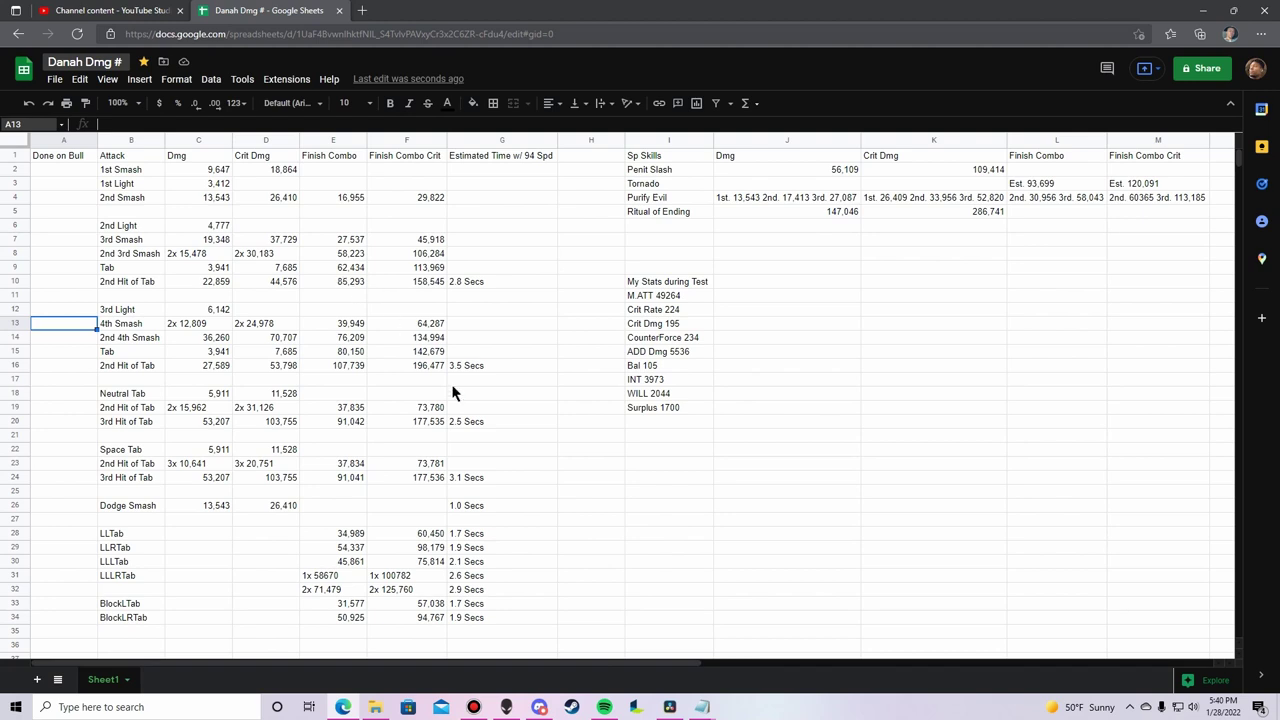
{"action": "mouse_move", "coordinate": [702, 707]}
{"action": "left_click", "coordinate": [655, 677]}
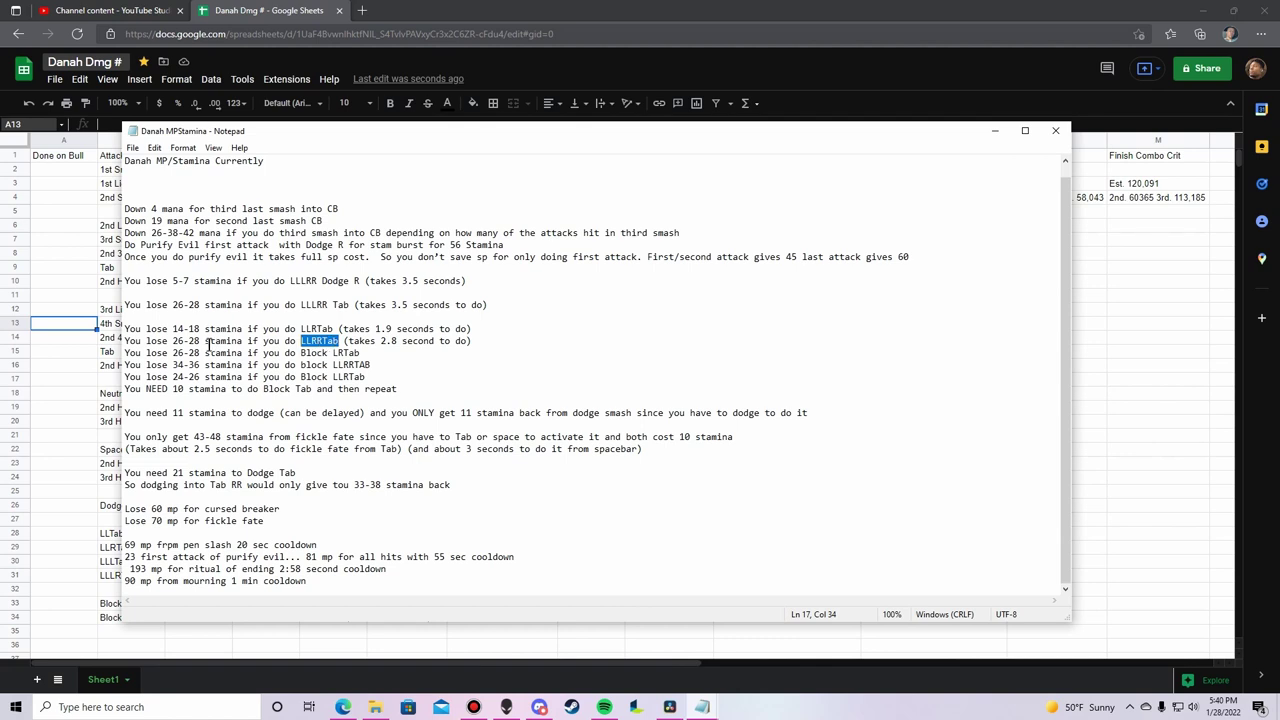
{"action": "left_click_drag", "start_coordinate": [203, 341], "coordinate": [172, 341]}
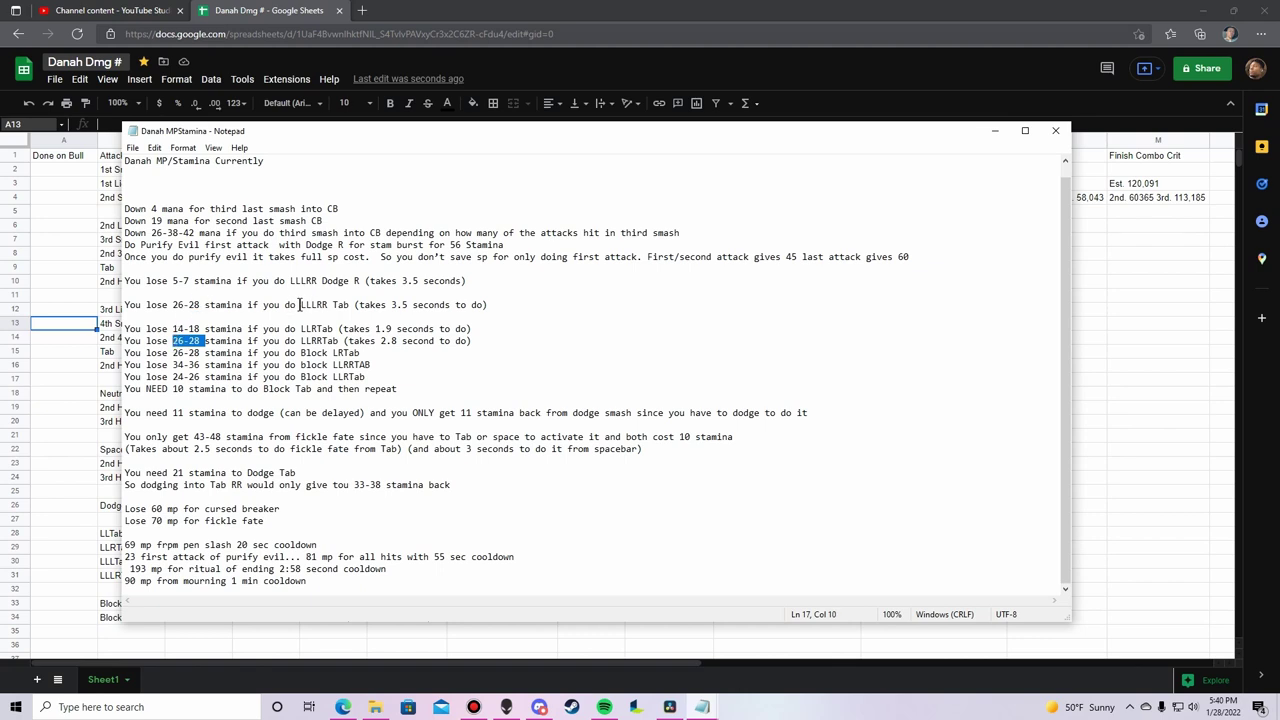
{"action": "left_click", "coordinate": [381, 344]}
{"action": "left_click_drag", "start_coordinate": [338, 341], "coordinate": [301, 341]}
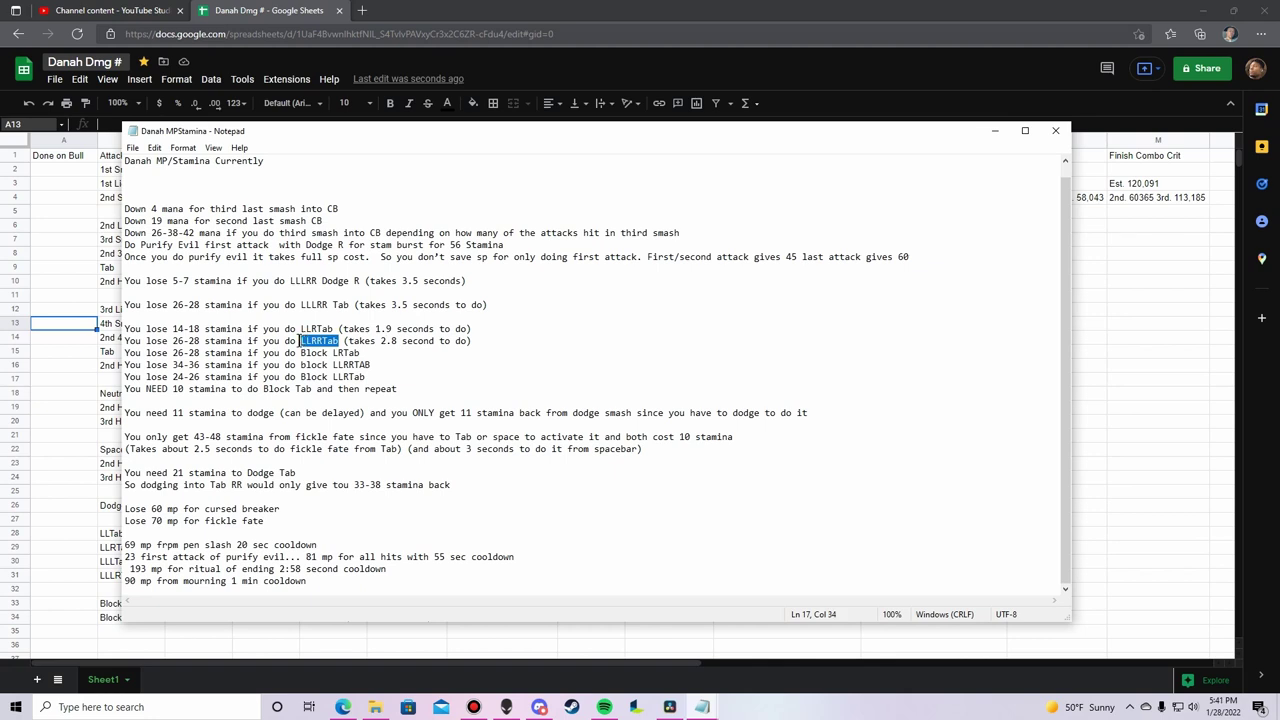
- Highlight the note line on mana lost from third smash into CB, and the first R of the LLLRR Tab combo
{"action": "left_click", "coordinate": [127, 230]}
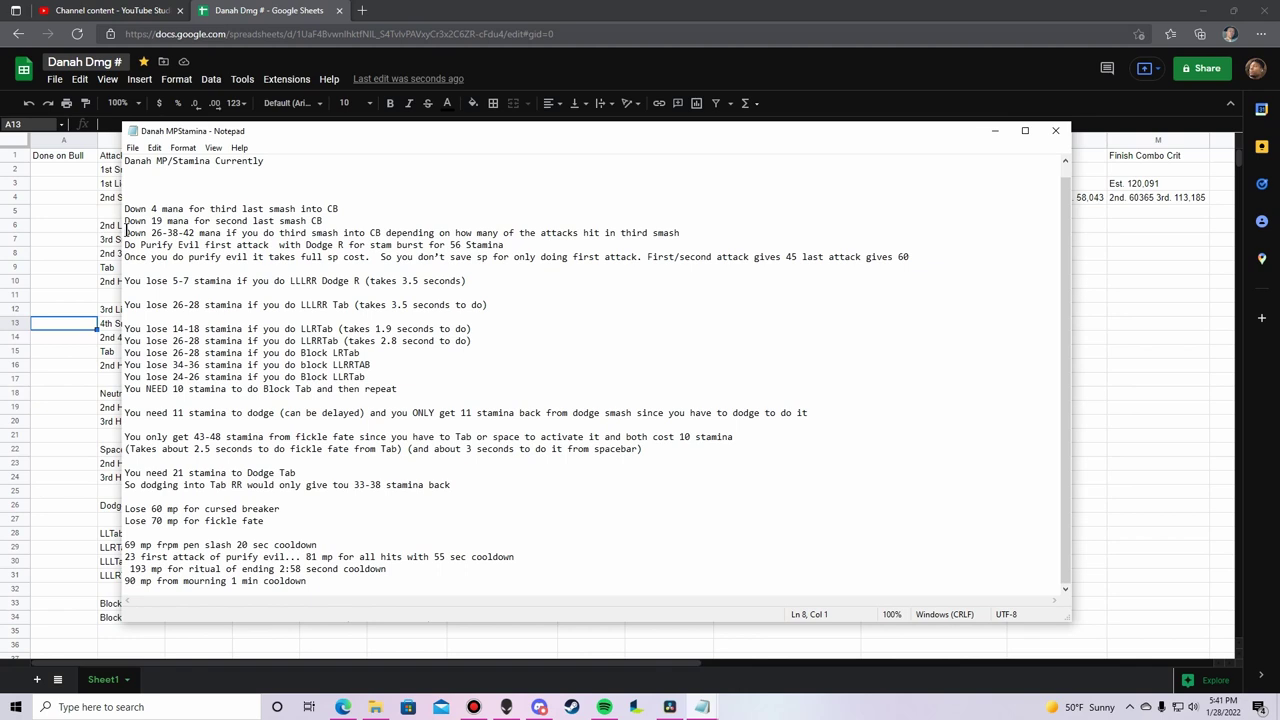
{"action": "left_click_drag", "start_coordinate": [127, 230], "coordinate": [690, 232]}
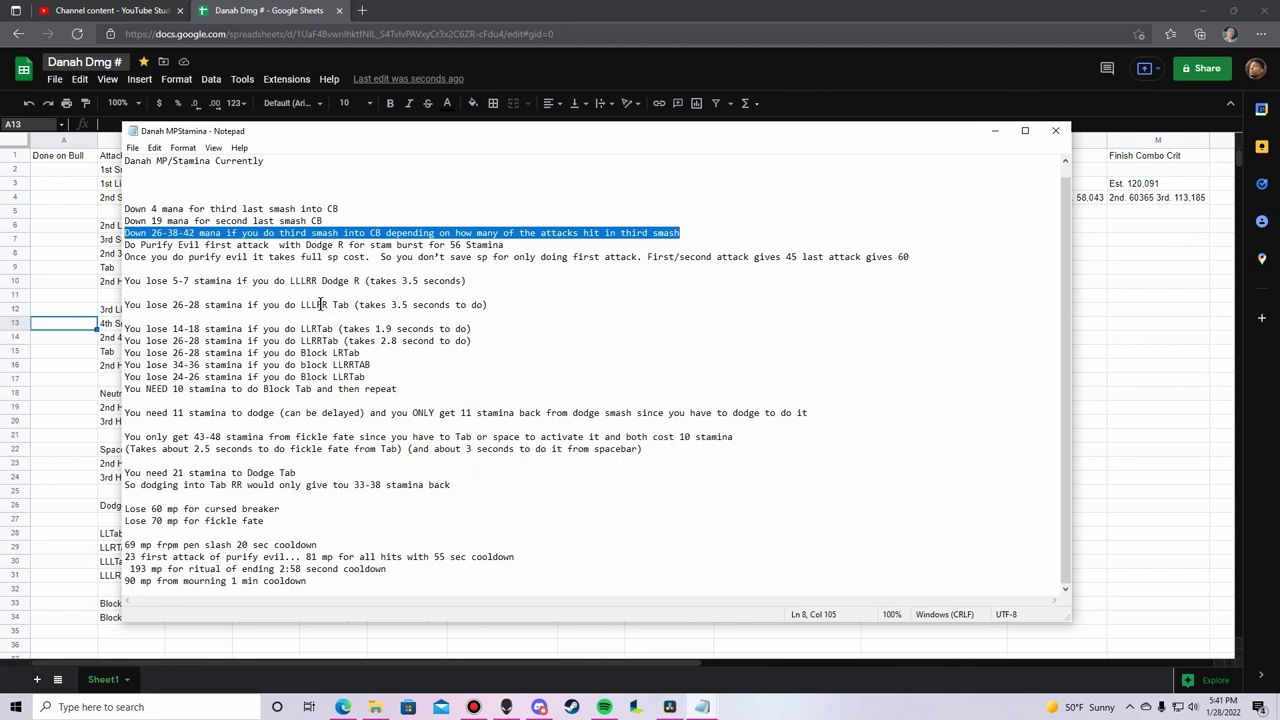
{"action": "left_click_drag", "start_coordinate": [325, 305], "coordinate": [319, 305]}
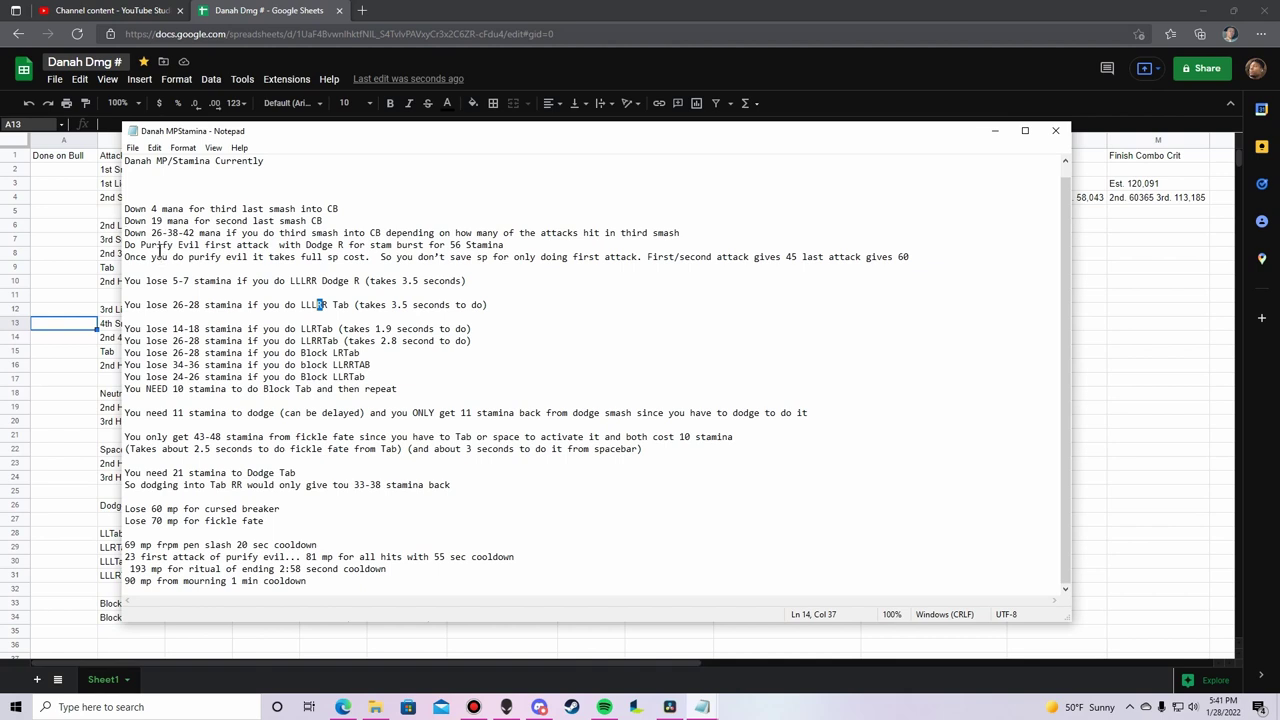
- Highlight the note line about doing Purify Evil's first attack with Dodge R for 56 stamina
{"action": "left_click", "coordinate": [127, 243]}
{"action": "mouse_move", "coordinate": [127, 243]}
{"action": "left_mouse_down"}
{"action": "mouse_move", "coordinate": [506, 244]}
{"action": "mouse_move", "coordinate": [160, 232]}
{"action": "mouse_move", "coordinate": [122, 244]}
{"action": "left_mouse_up"}
{"action": "left_click", "coordinate": [510, 244]}
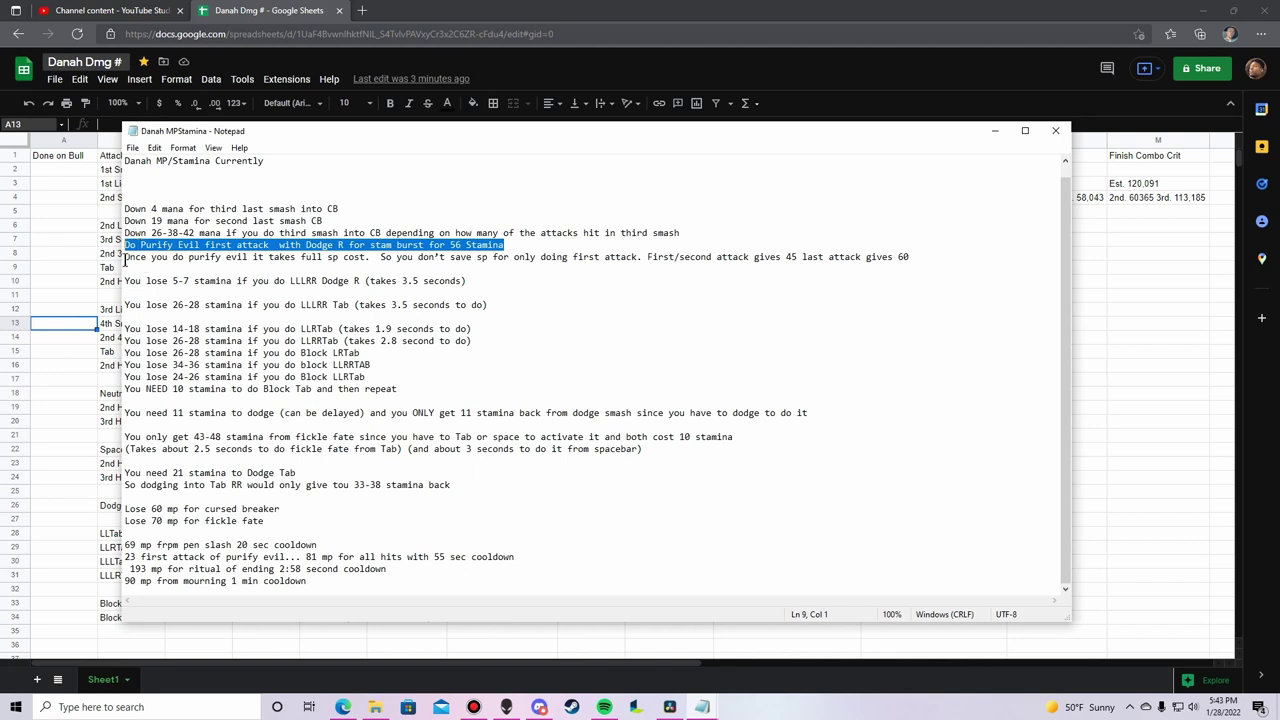
{"action": "left_click", "coordinate": [898, 257]}
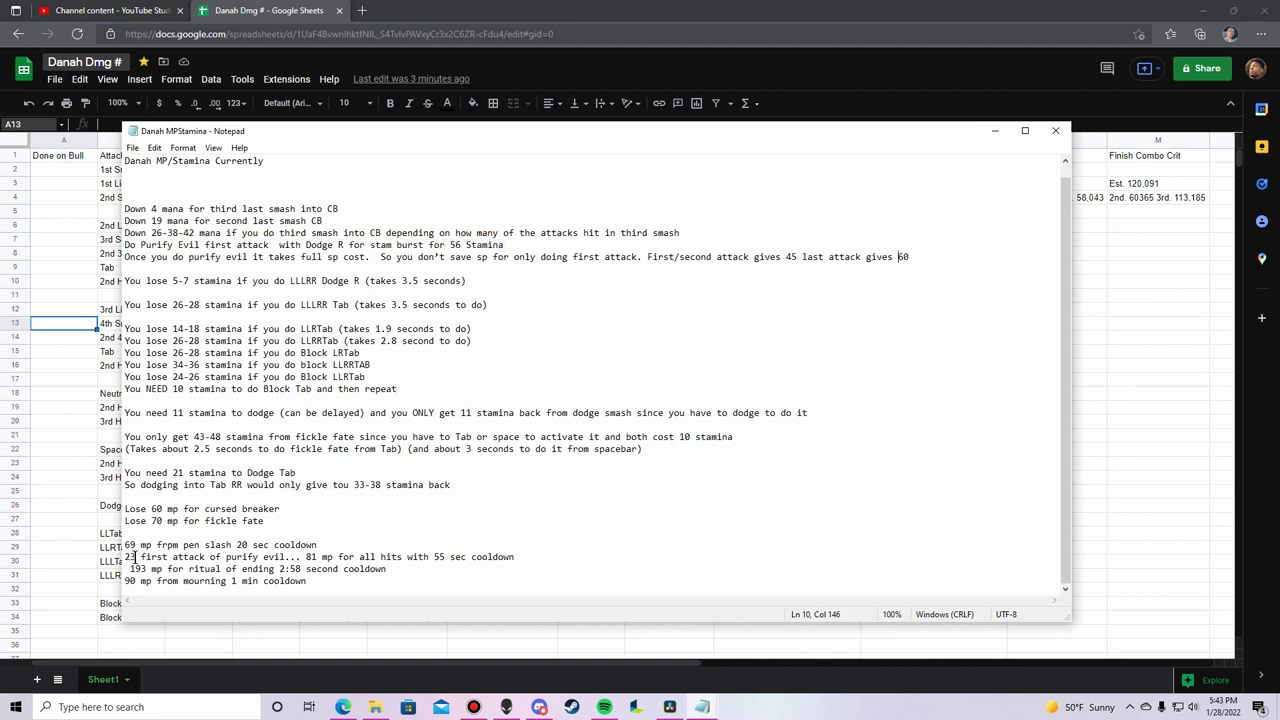
- Review the Purify Evil notes, highlighting its first-attack mp value and the sentence on what the first/second and last attacks give
{"action": "left_click", "coordinate": [135, 557]}
{"action": "left_click_drag", "start_coordinate": [135, 557], "coordinate": [125, 557]}
{"action": "left_click_drag", "start_coordinate": [305, 557], "coordinate": [334, 557]}
{"action": "left_click_drag", "start_coordinate": [798, 262], "coordinate": [785, 260]}
{"action": "double_click", "coordinate": [148, 257]}
{"action": "left_click_drag", "start_coordinate": [124, 257], "coordinate": [124, 245]}
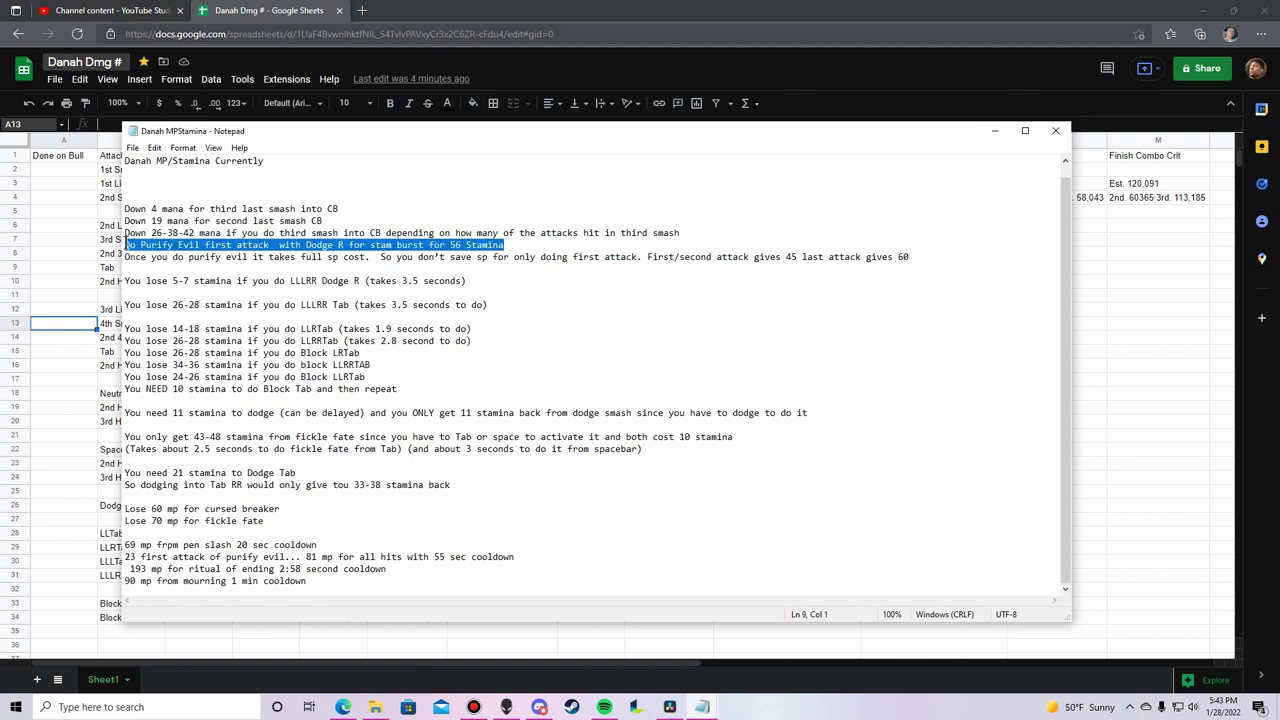
{"action": "left_click_drag", "start_coordinate": [913, 257], "coordinate": [648, 257]}
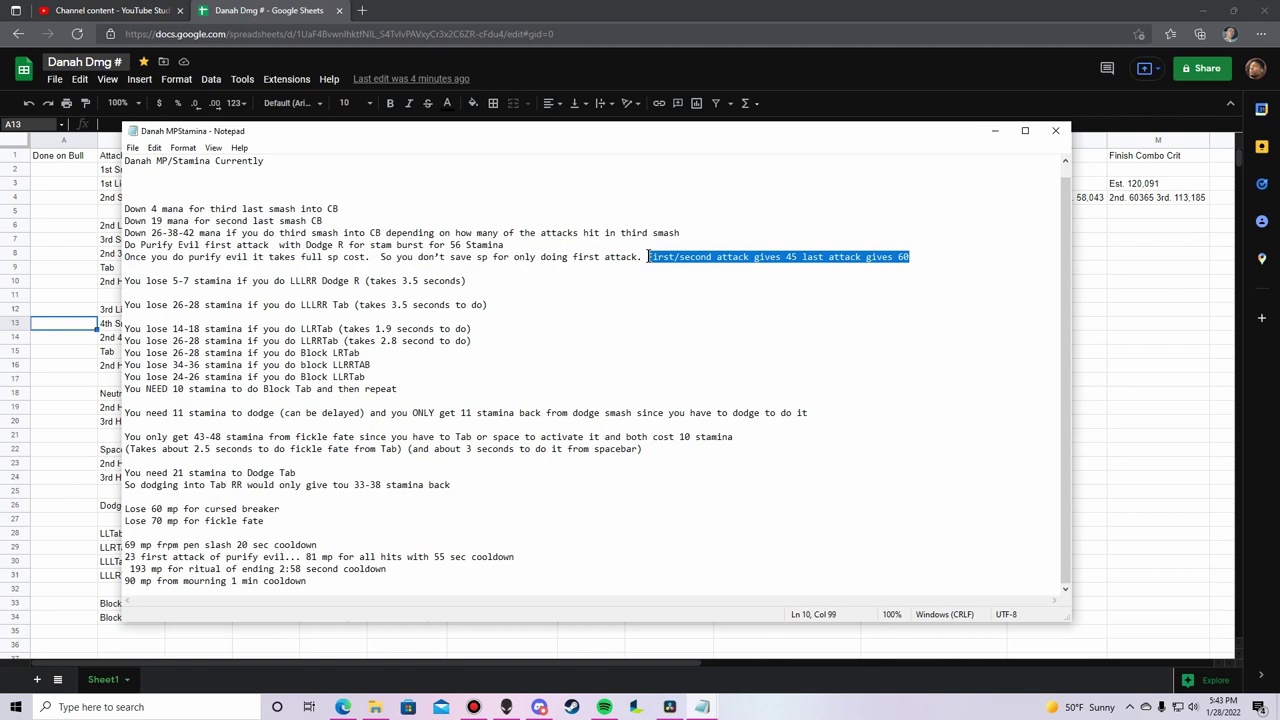
{"action": "left_click", "coordinate": [648, 257]}
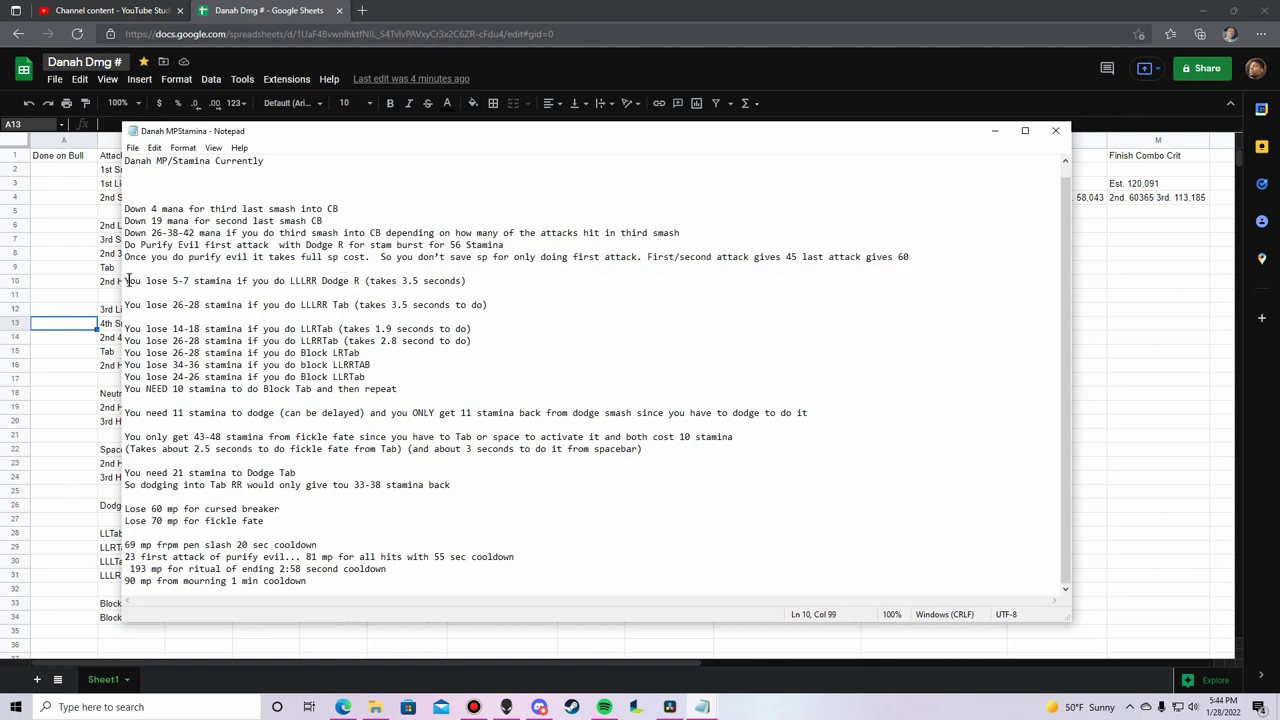
- Highlight the stamina cost lines for LLLRR Dodge R and LLLRR Tab one after the other
{"action": "left_click_drag", "start_coordinate": [127, 281], "coordinate": [468, 283]}
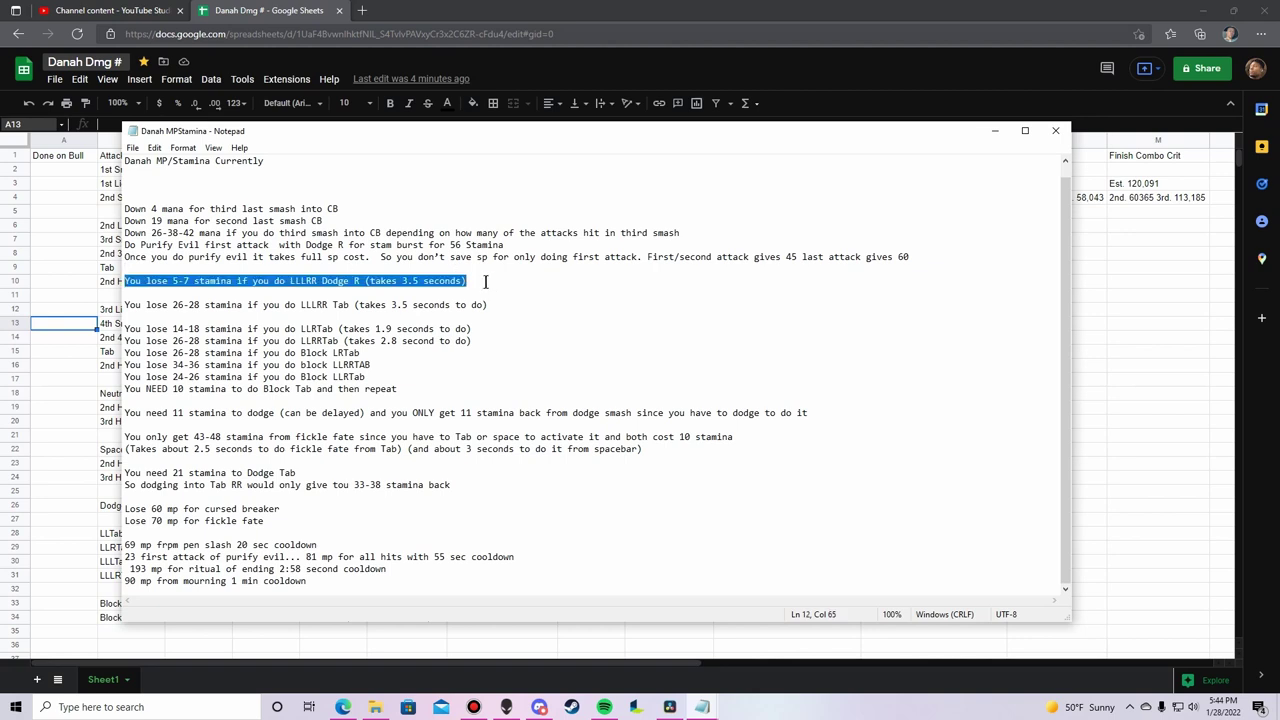
{"action": "left_click", "coordinate": [289, 281]}
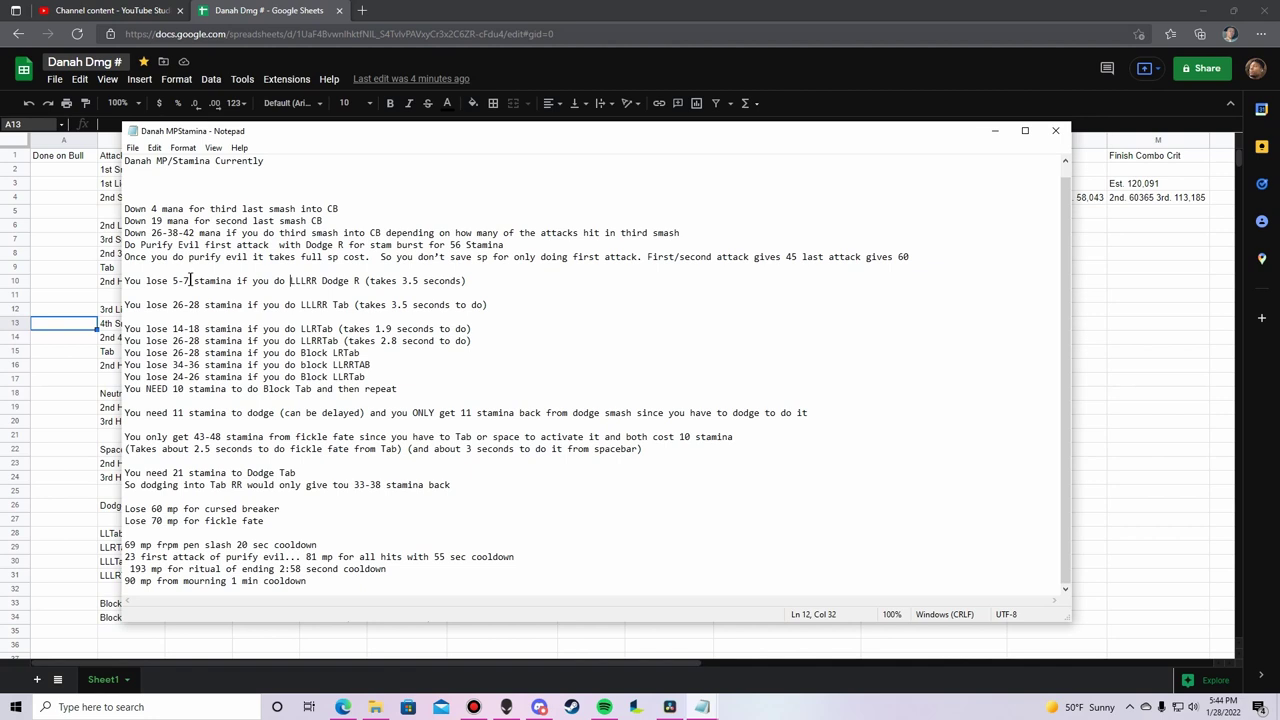
{"action": "left_click_drag", "start_coordinate": [191, 281], "coordinate": [172, 281]}
{"action": "left_click", "coordinate": [184, 282]}
{"action": "left_click_drag", "start_coordinate": [124, 305], "coordinate": [556, 305]}
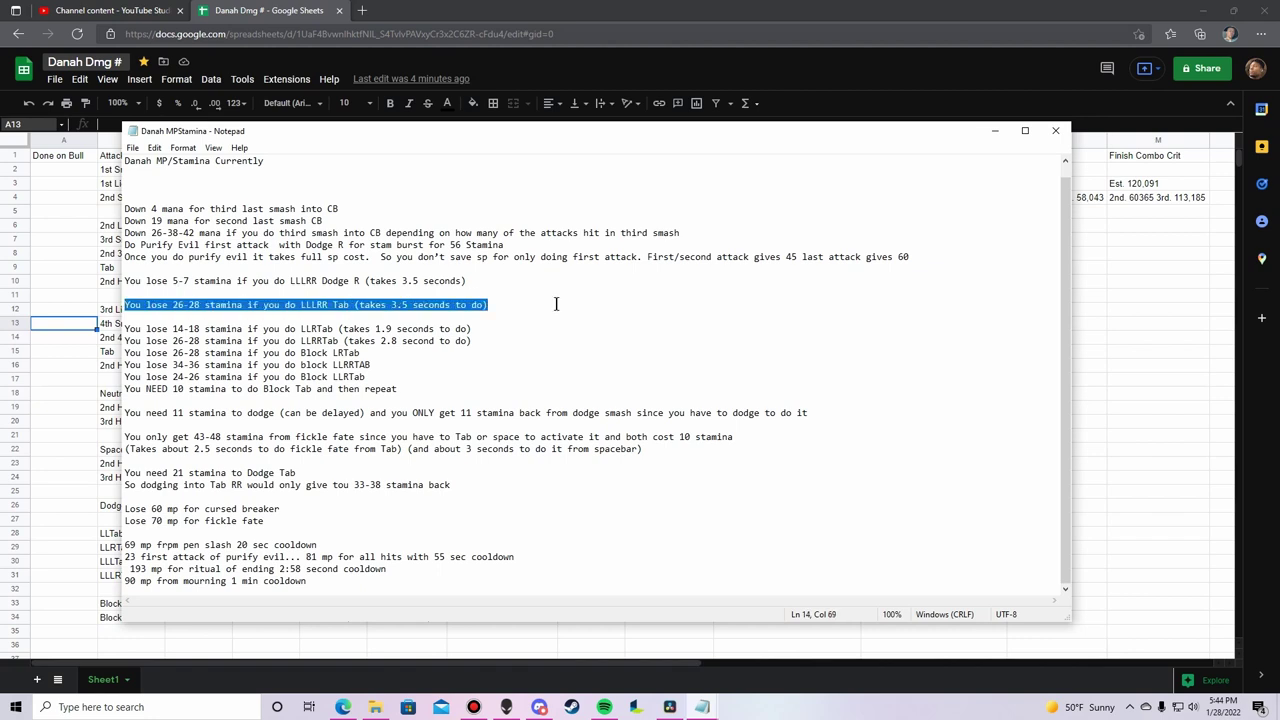
{"action": "left_click", "coordinate": [200, 305]}
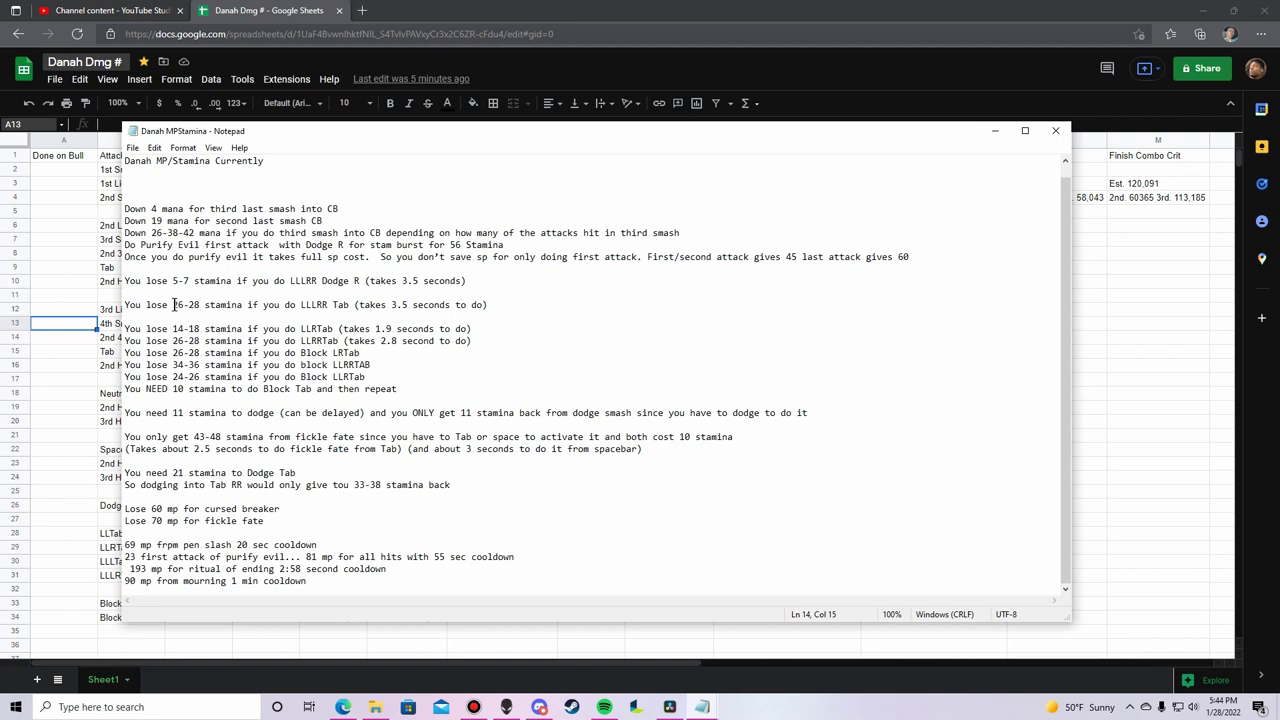
- Highlight the block of stamina costs from LLRTab to Block Tab, and the LLRRTab and block LLRRTAB combos within it
{"action": "left_click_drag", "start_coordinate": [125, 325], "coordinate": [483, 396]}
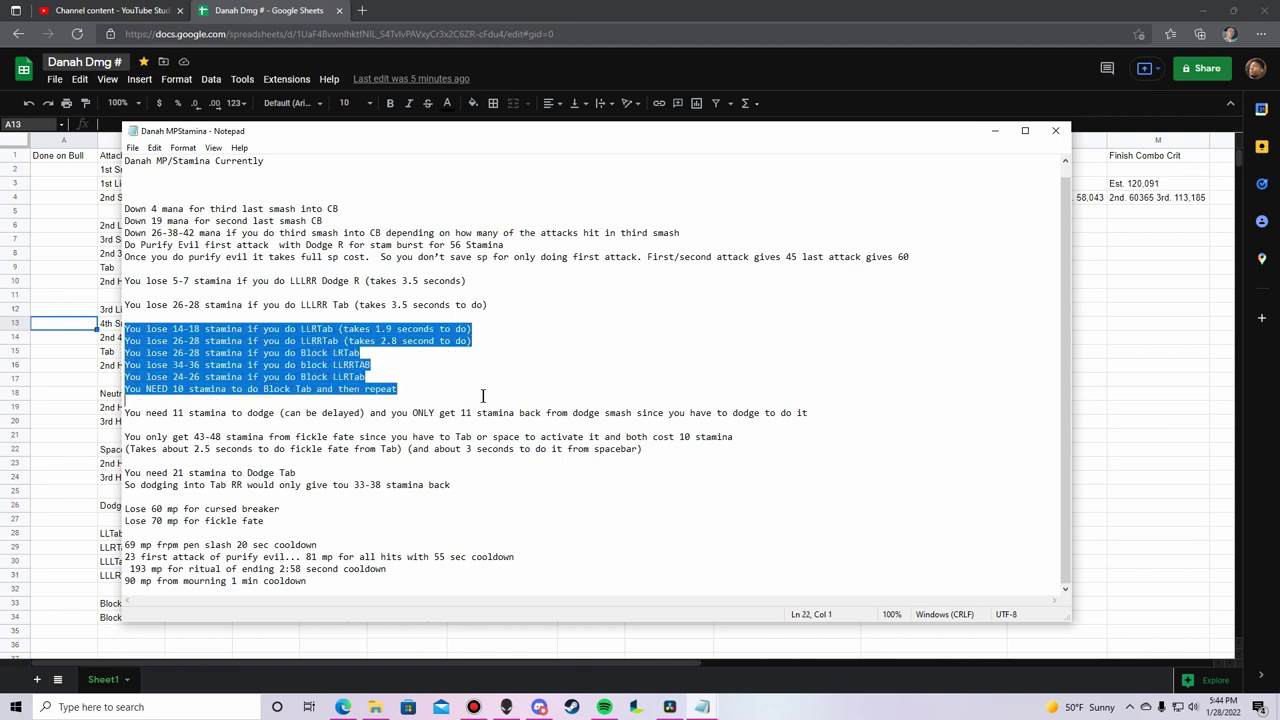
{"action": "left_click", "coordinate": [361, 363]}
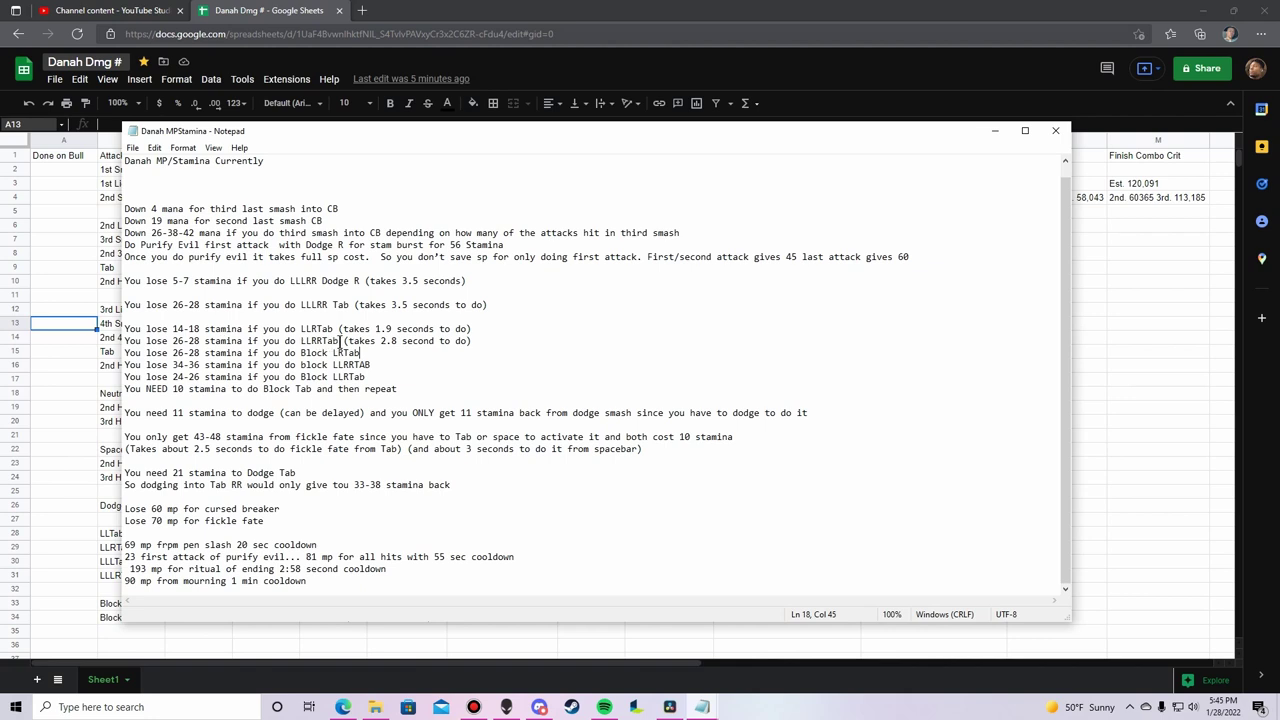
{"action": "left_click_drag", "start_coordinate": [340, 341], "coordinate": [300, 341]}
{"action": "left_click", "coordinate": [300, 341]}
{"action": "left_click_drag", "start_coordinate": [321, 336], "coordinate": [315, 337]}
{"action": "left_click", "coordinate": [353, 352]}
{"action": "left_click_drag", "start_coordinate": [374, 366], "coordinate": [332, 368]}
{"action": "left_click", "coordinate": [294, 365]}
- Compare the LLLRR Tab cost line with the block LLRRTAB line by highlighting them and the 34-36 stamina value
{"action": "left_click_drag", "start_coordinate": [353, 305], "coordinate": [121, 305]}
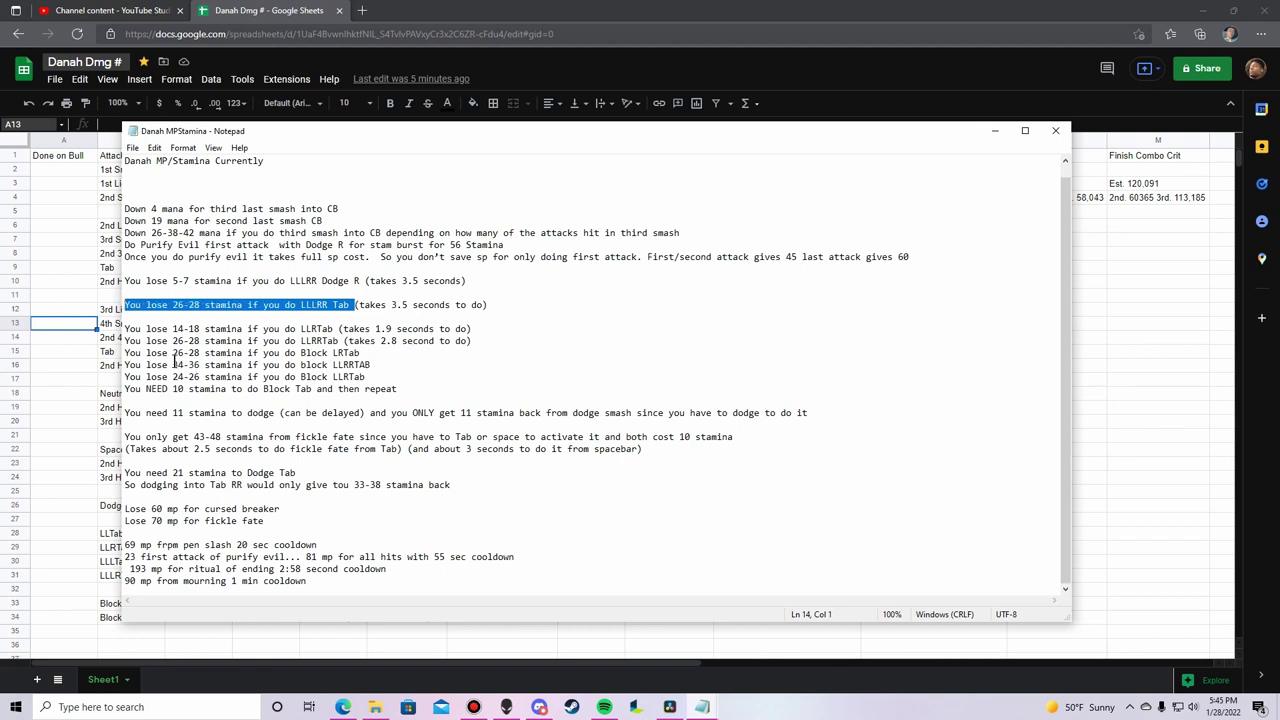
{"action": "left_click", "coordinate": [172, 364]}
{"action": "left_click_drag", "start_coordinate": [144, 365], "coordinate": [173, 365]}
{"action": "left_click", "coordinate": [196, 365]}
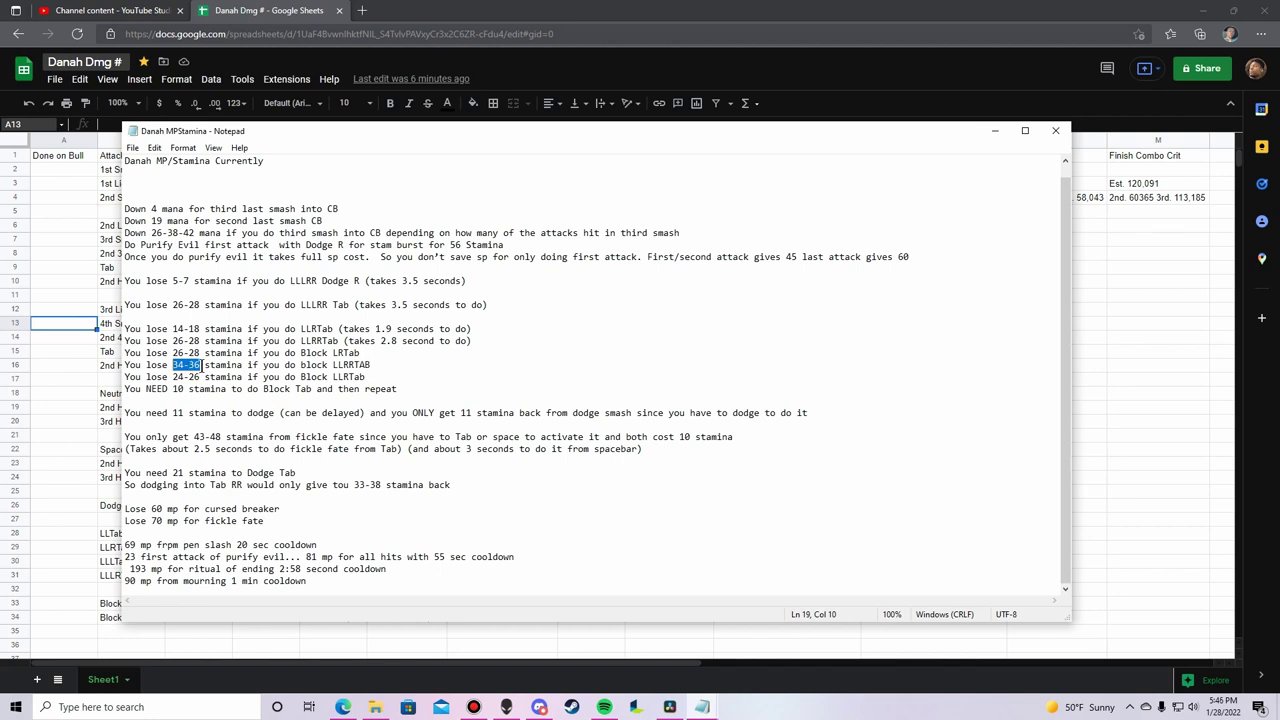
{"action": "left_click_drag", "start_coordinate": [172, 365], "coordinate": [380, 365]}
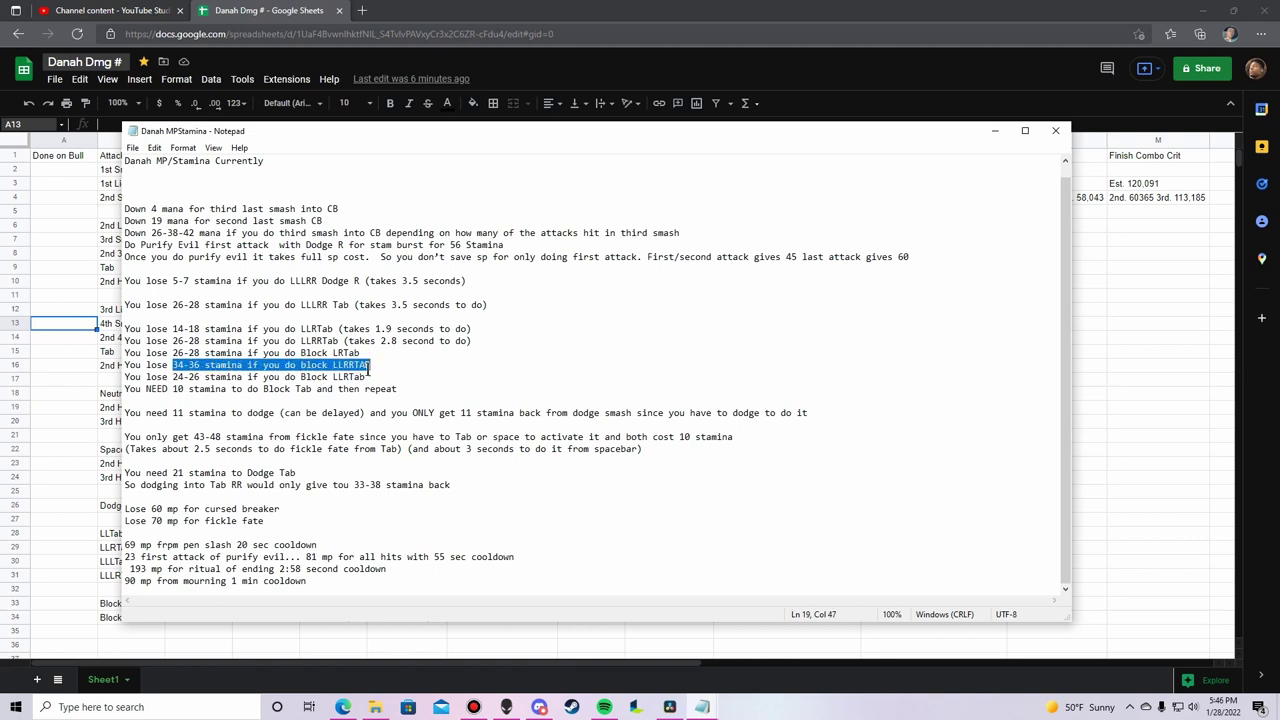
{"action": "left_click", "coordinate": [202, 365]}
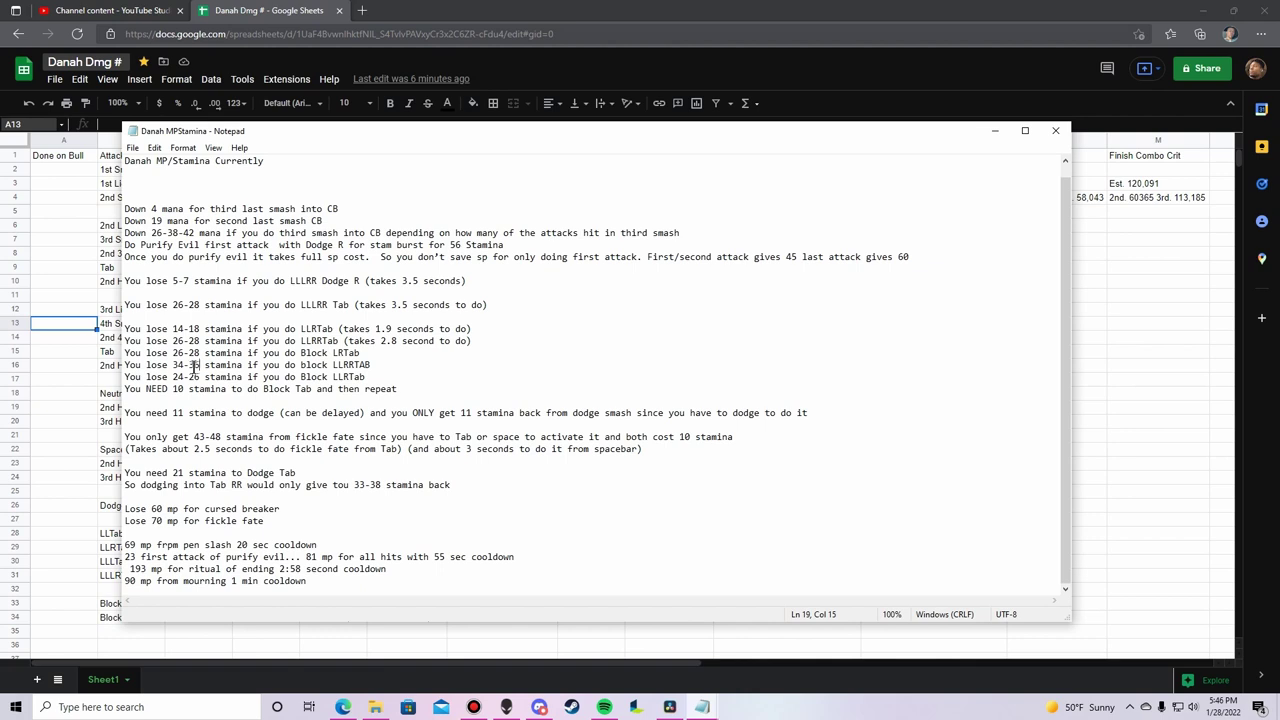
{"action": "left_click_drag", "start_coordinate": [202, 365], "coordinate": [172, 365]}
{"action": "left_click", "coordinate": [203, 365]}
- Highlight the 26-38-42 mana values for third smash into CB and the end of the Block LLRTab combo
{"action": "left_click_drag", "start_coordinate": [194, 233], "coordinate": [150, 233]}
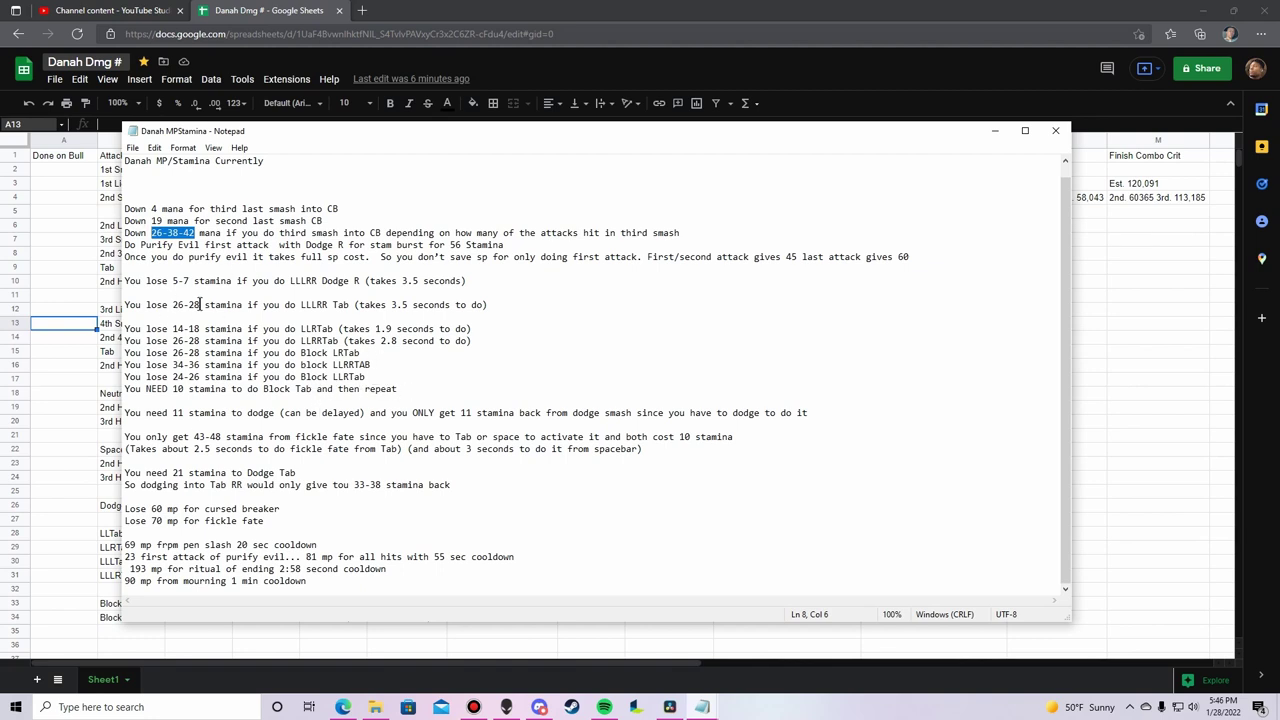
{"action": "left_click", "coordinate": [349, 376]}
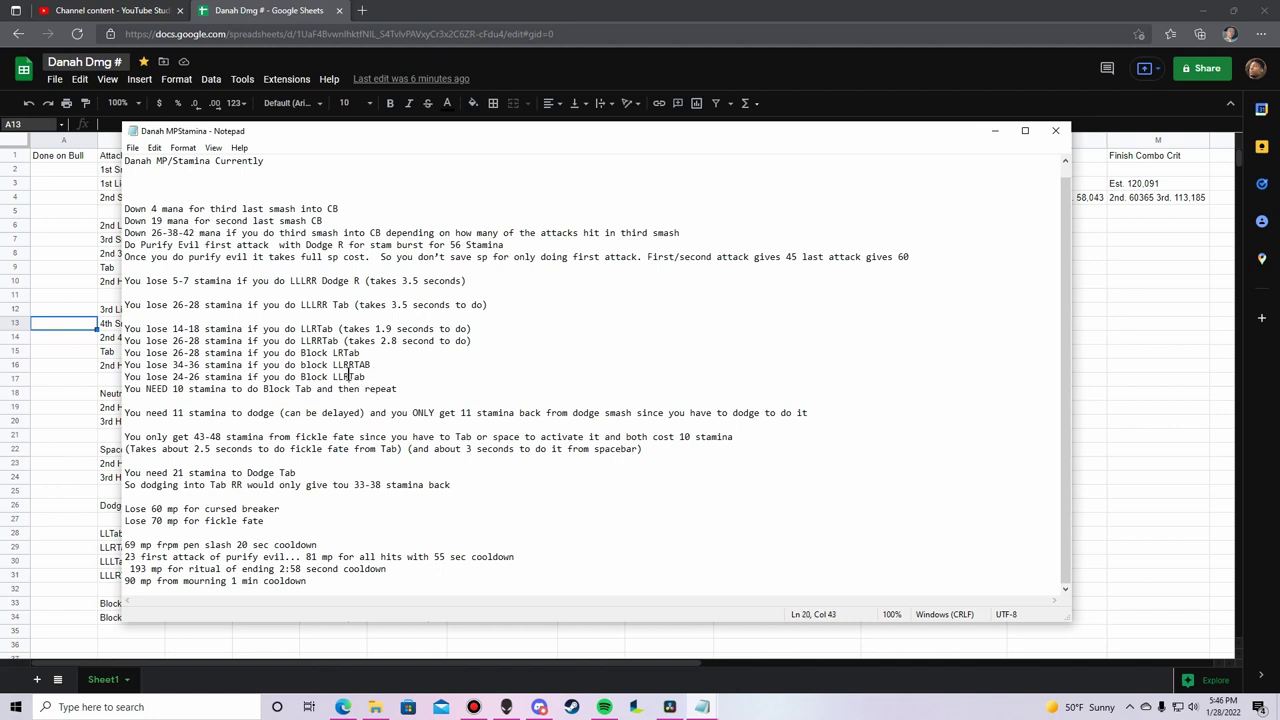
{"action": "left_click_drag", "start_coordinate": [349, 376], "coordinate": [371, 377]}
{"action": "left_click", "coordinate": [372, 377]}
- Highlight the two fickle fate lines on stamina gain and timing, and return to the Space Tab rows of the damage spreadsheet
{"action": "left_click_drag", "start_coordinate": [125, 433], "coordinate": [800, 458]}
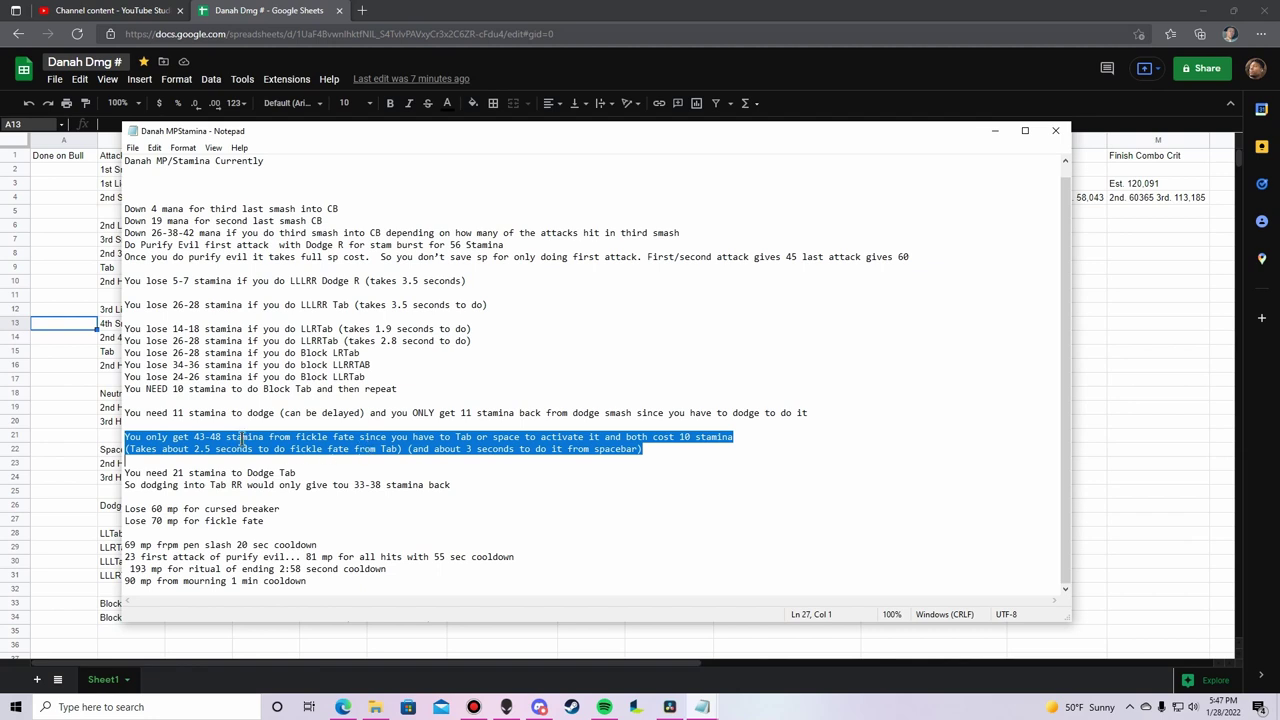
{"action": "left_click", "coordinate": [692, 437]}
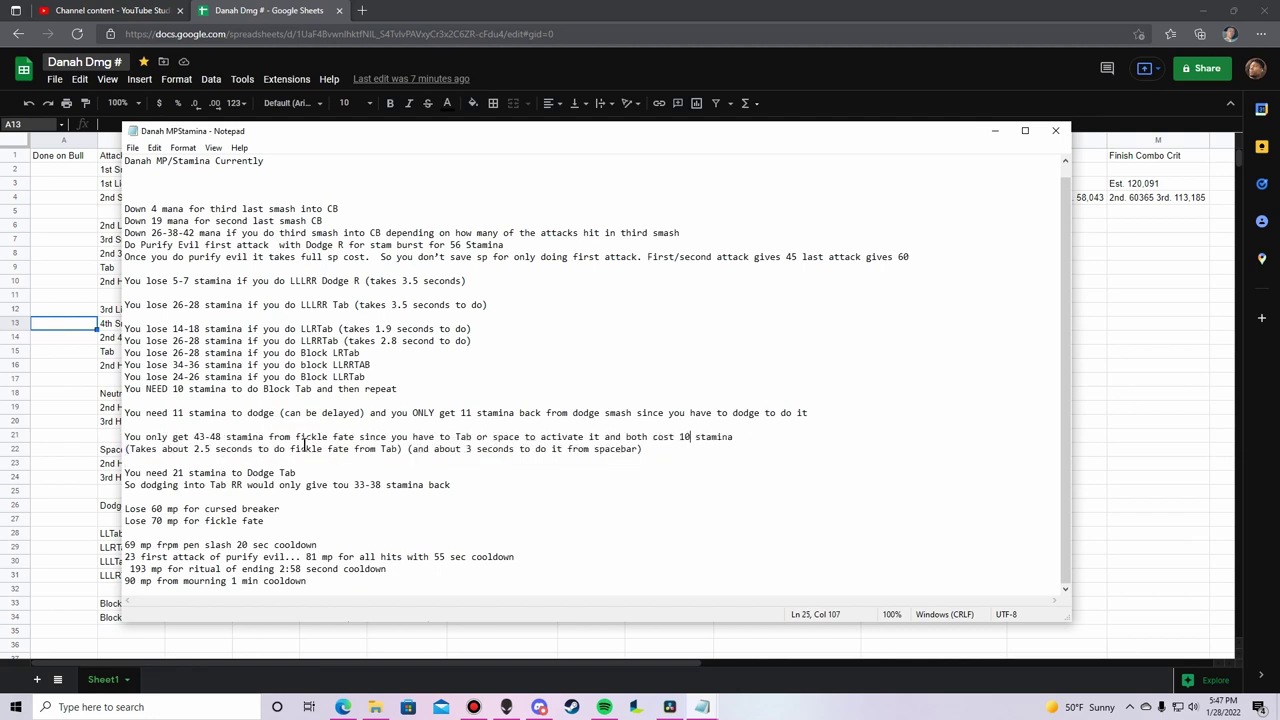
{"action": "left_click", "coordinate": [64, 464]}
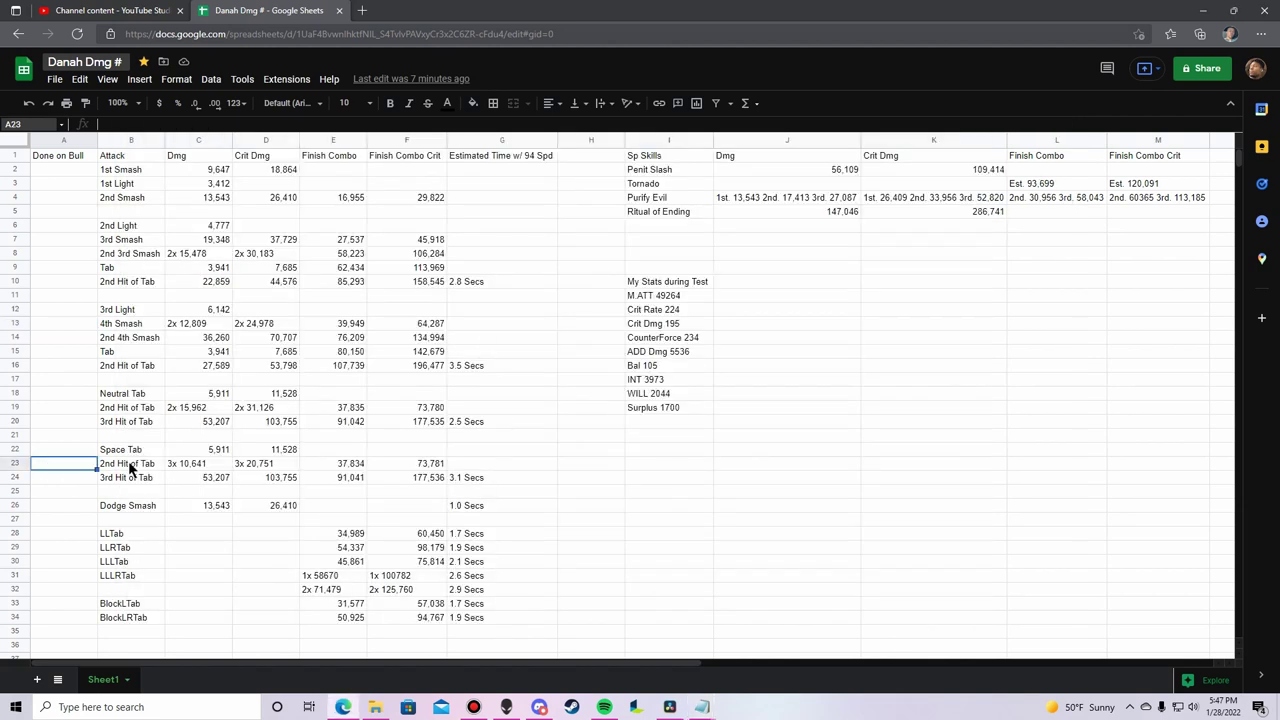
- Check the Tab rows of the damage spreadsheet and highlight the 43-48 stamina value and fickle fate timing line in the mana and stamina notes
{"action": "left_click", "coordinate": [702, 707]}
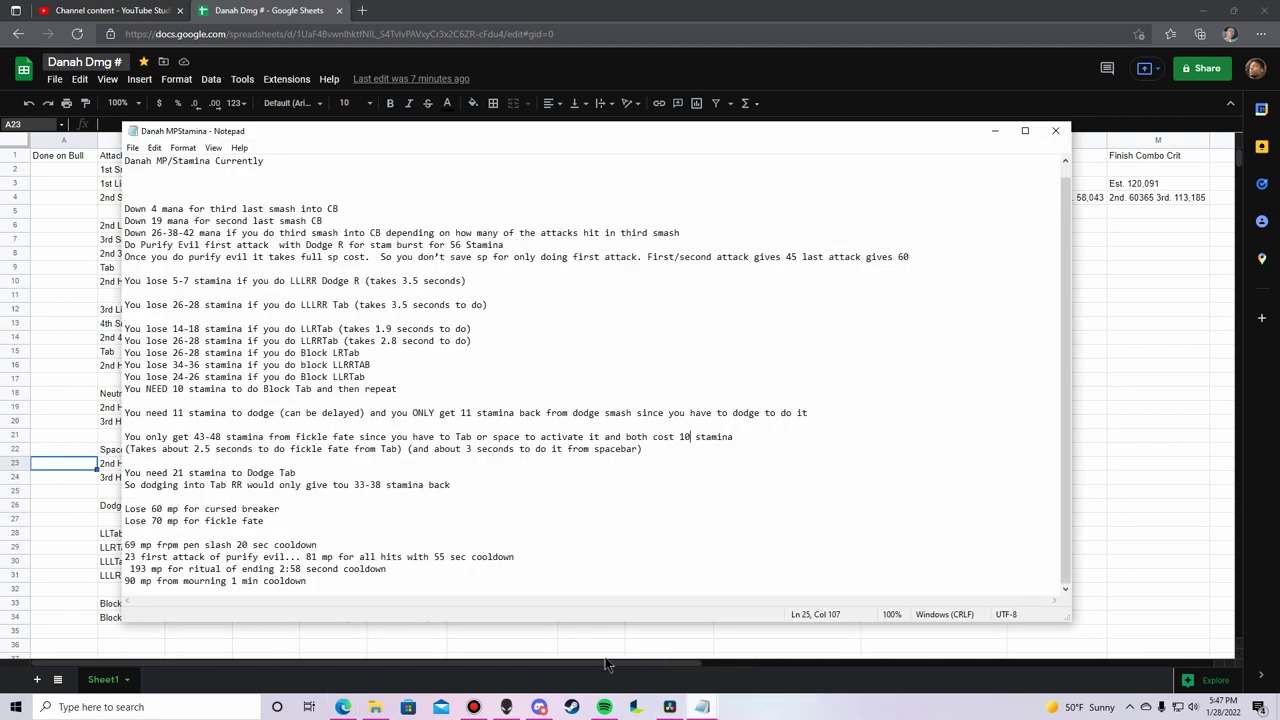
{"action": "left_click", "coordinate": [45, 411]}
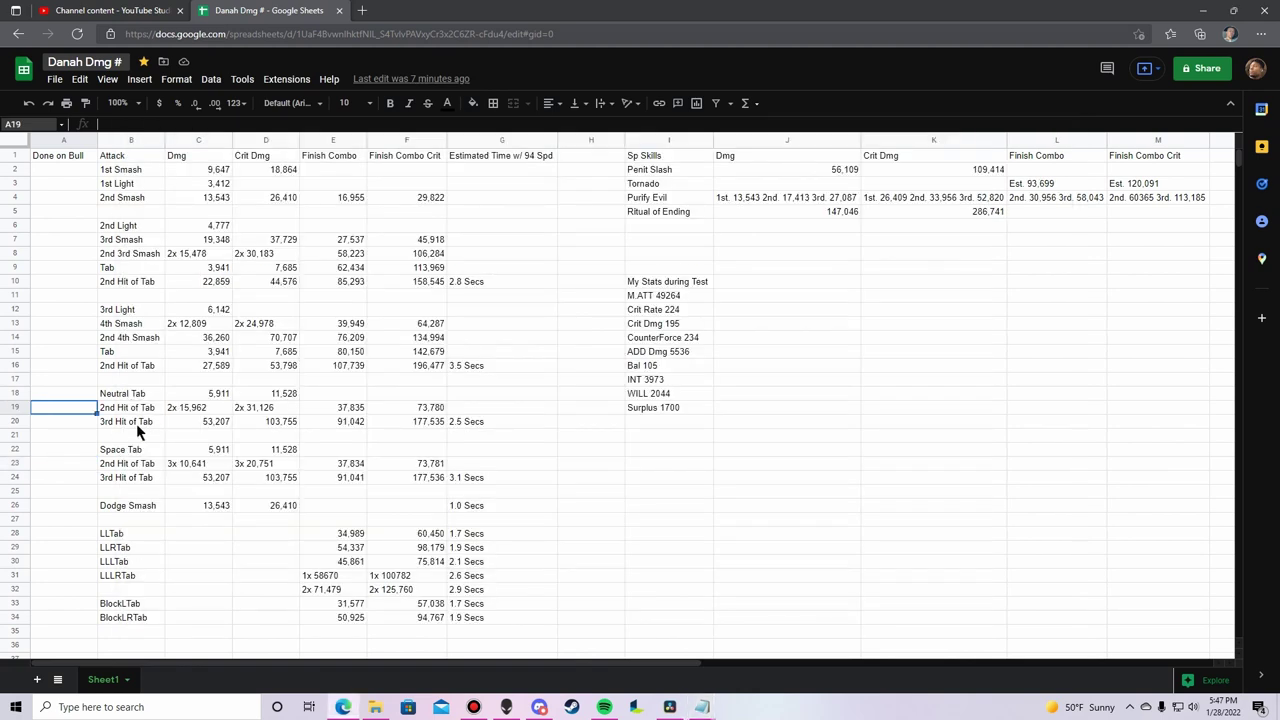
{"action": "mouse_move", "coordinate": [704, 700]}
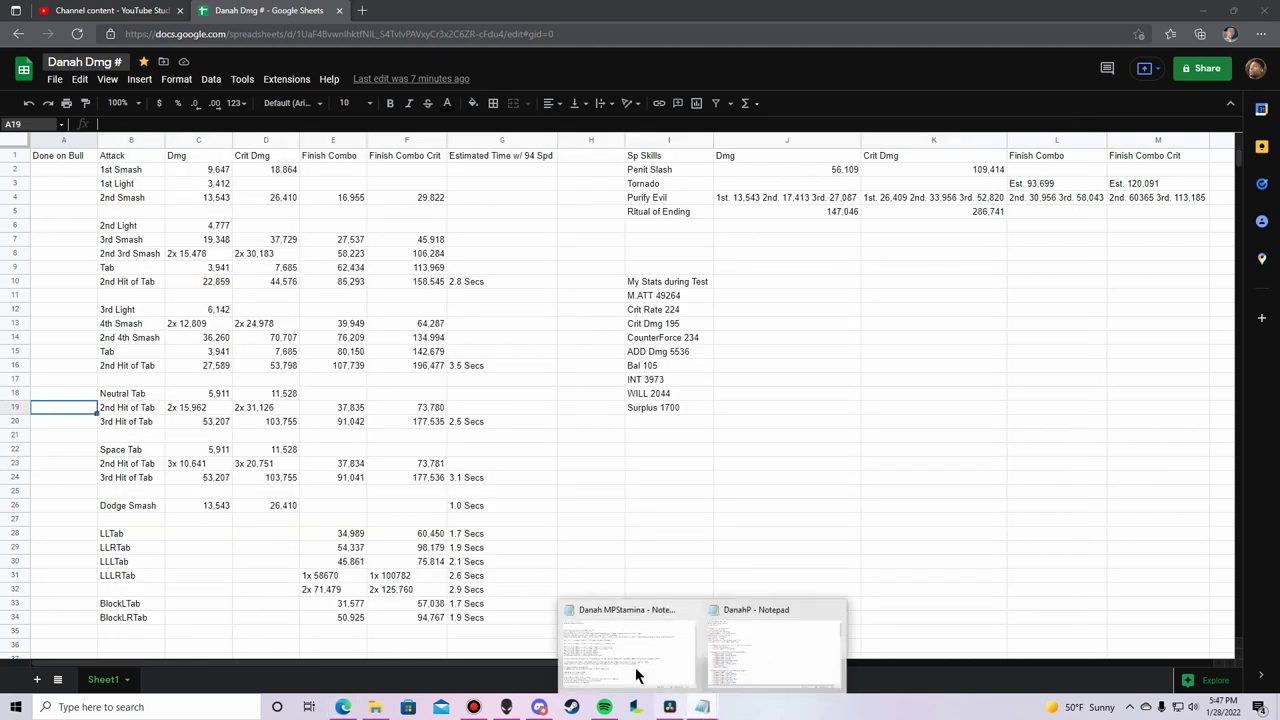
{"action": "left_click", "coordinate": [569, 605]}
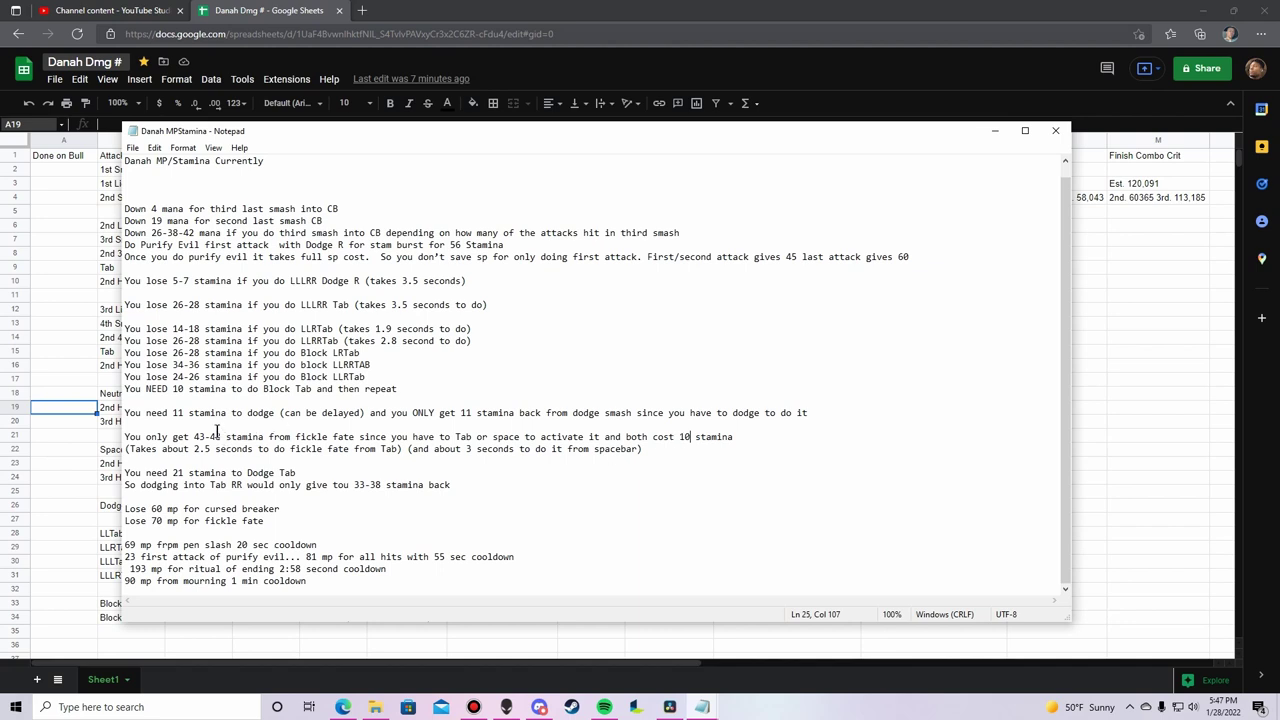
{"action": "left_click_drag", "start_coordinate": [222, 437], "coordinate": [195, 437]}
{"action": "left_click_drag", "start_coordinate": [129, 449], "coordinate": [434, 462]}
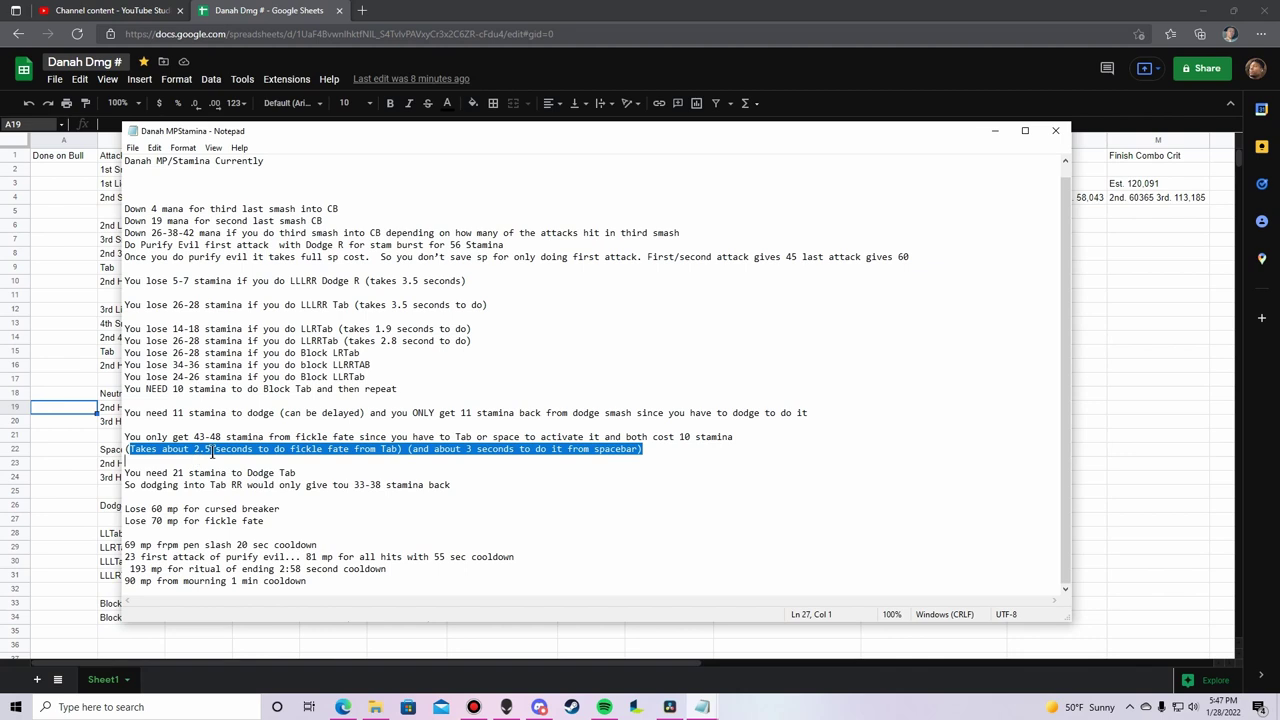
- Highlight the 2.5 seconds Tab timing and the 3 seconds spacebar timing in the fickle fate line
{"action": "left_click", "coordinate": [211, 449]}
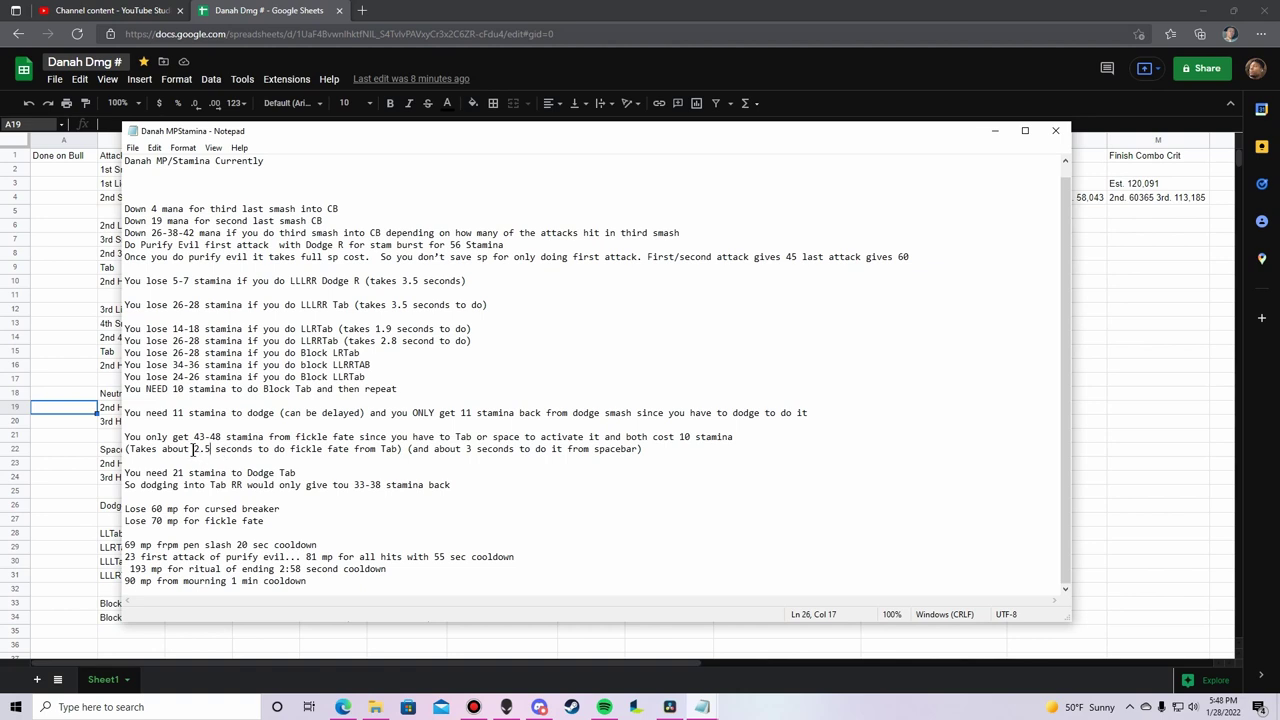
{"action": "left_click_drag", "start_coordinate": [193, 449], "coordinate": [208, 449]}
{"action": "left_click", "coordinate": [470, 451]}
{"action": "left_click_drag", "start_coordinate": [473, 449], "coordinate": [465, 449]}
{"action": "left_click", "coordinate": [468, 451]}
- Compare LLLRR Tab with fickle fate by highlighting the combo name, its 26-28 stamina cost and the 43-48 stamina gain
{"action": "left_click", "coordinate": [314, 437]}
{"action": "left_click_drag", "start_coordinate": [350, 305], "coordinate": [301, 307]}
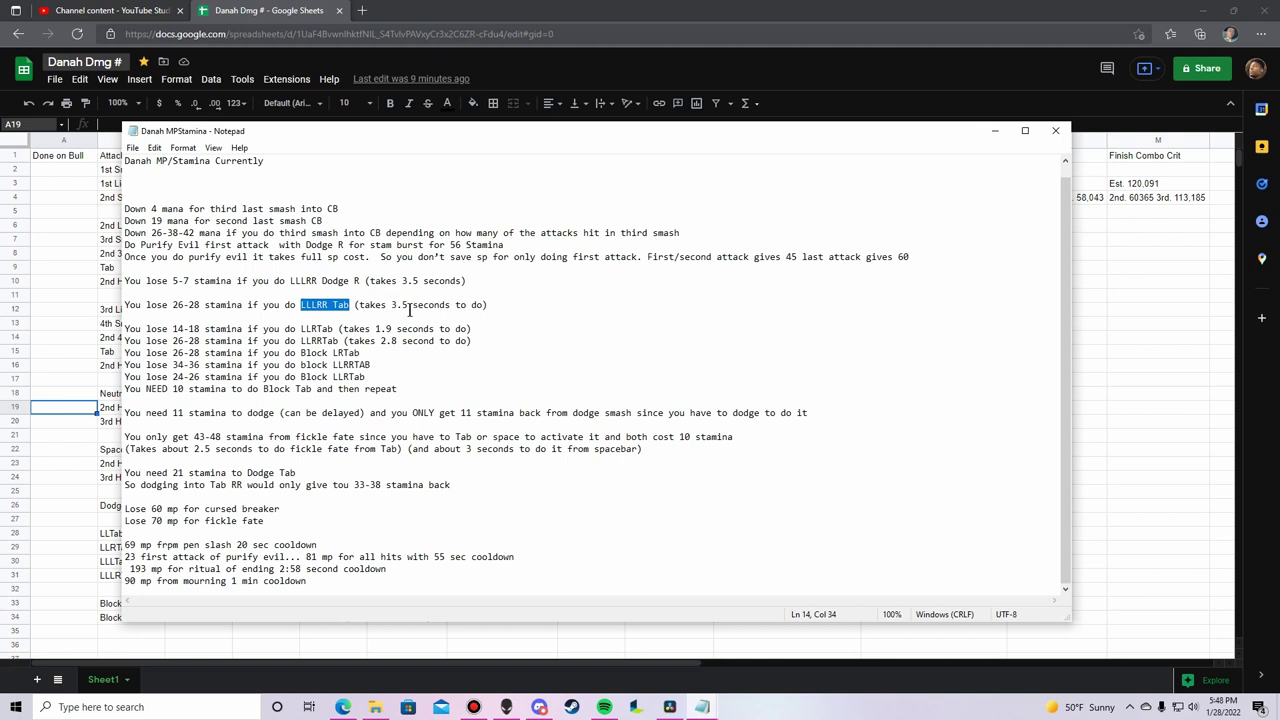
{"action": "left_click", "coordinate": [213, 437]}
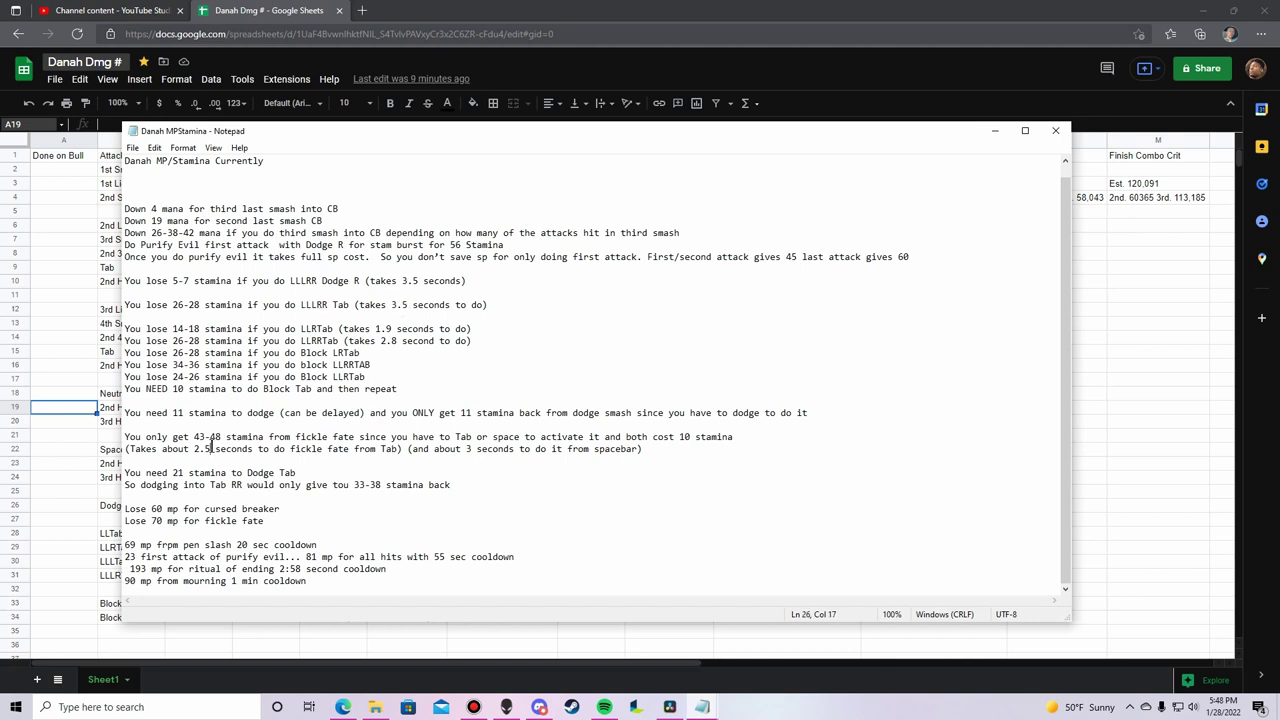
{"action": "left_click", "coordinate": [177, 305]}
{"action": "left_click_drag", "start_coordinate": [175, 305], "coordinate": [198, 312]}
{"action": "left_click_drag", "start_coordinate": [206, 437], "coordinate": [194, 437]}
{"action": "left_click_drag", "start_coordinate": [348, 304], "coordinate": [300, 304]}
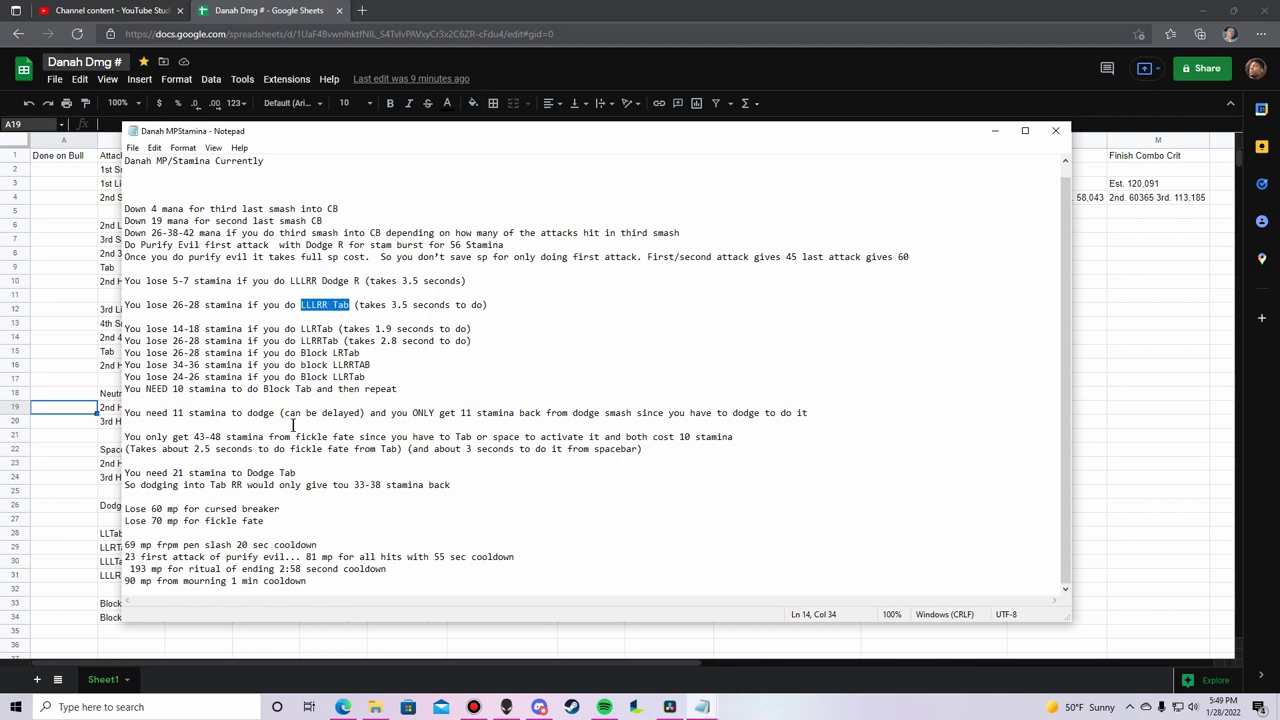
- Highlight the 70 mp fickle fate cost and the 4 mana third last smash value, and mark the LLLRR Tab combo
{"action": "left_click_drag", "start_coordinate": [164, 521], "coordinate": [152, 521]}
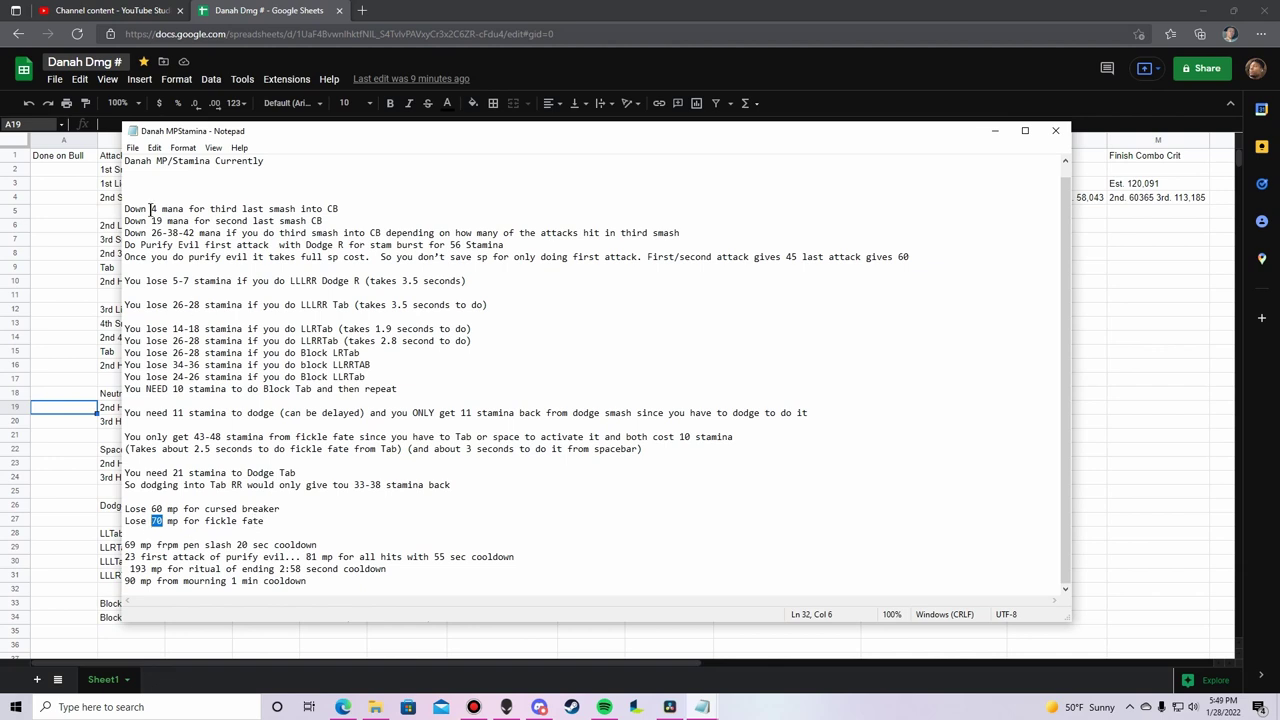
{"action": "left_click_drag", "start_coordinate": [157, 209], "coordinate": [151, 209]}
{"action": "left_click_drag", "start_coordinate": [349, 305], "coordinate": [301, 305]}
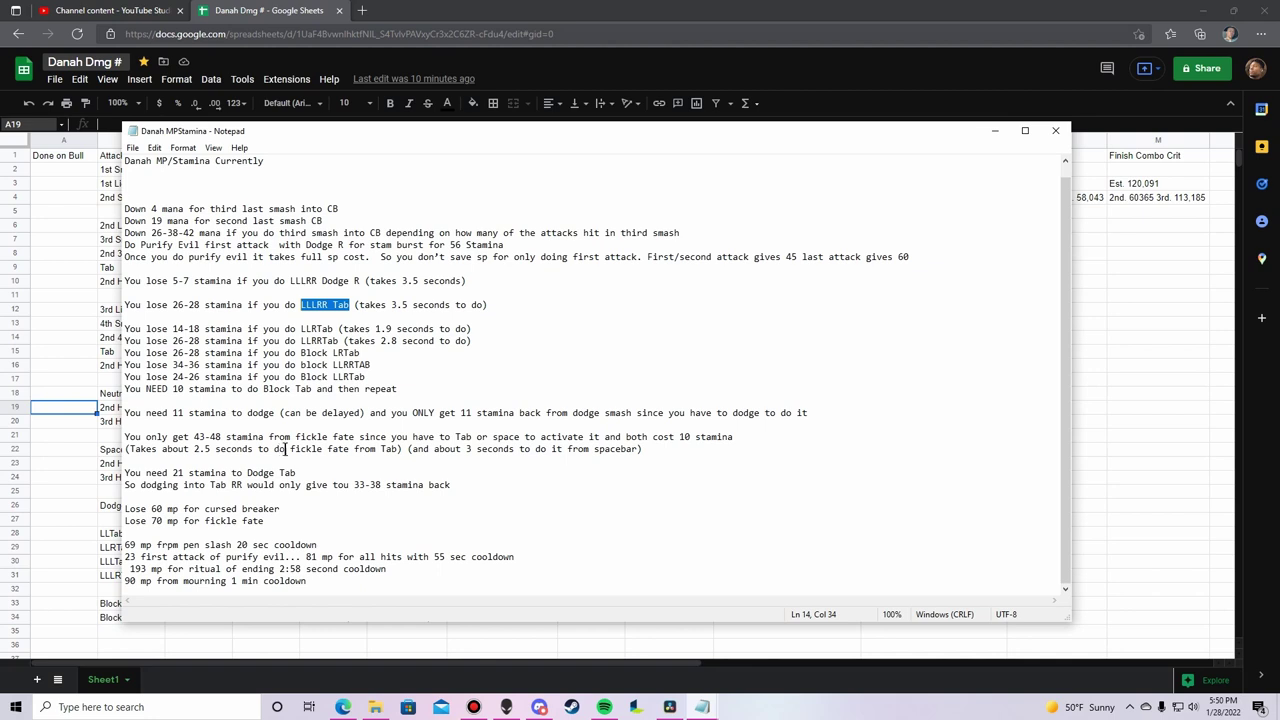
{"action": "left_click", "coordinate": [201, 304]}
{"action": "left_click_drag", "start_coordinate": [350, 304], "coordinate": [300, 303]}
- Check the Space Tab rows of the spreadsheet and highlight the 34-36 stamina cost of block LLRRTAB in the notes
{"action": "left_click", "coordinate": [52, 463]}
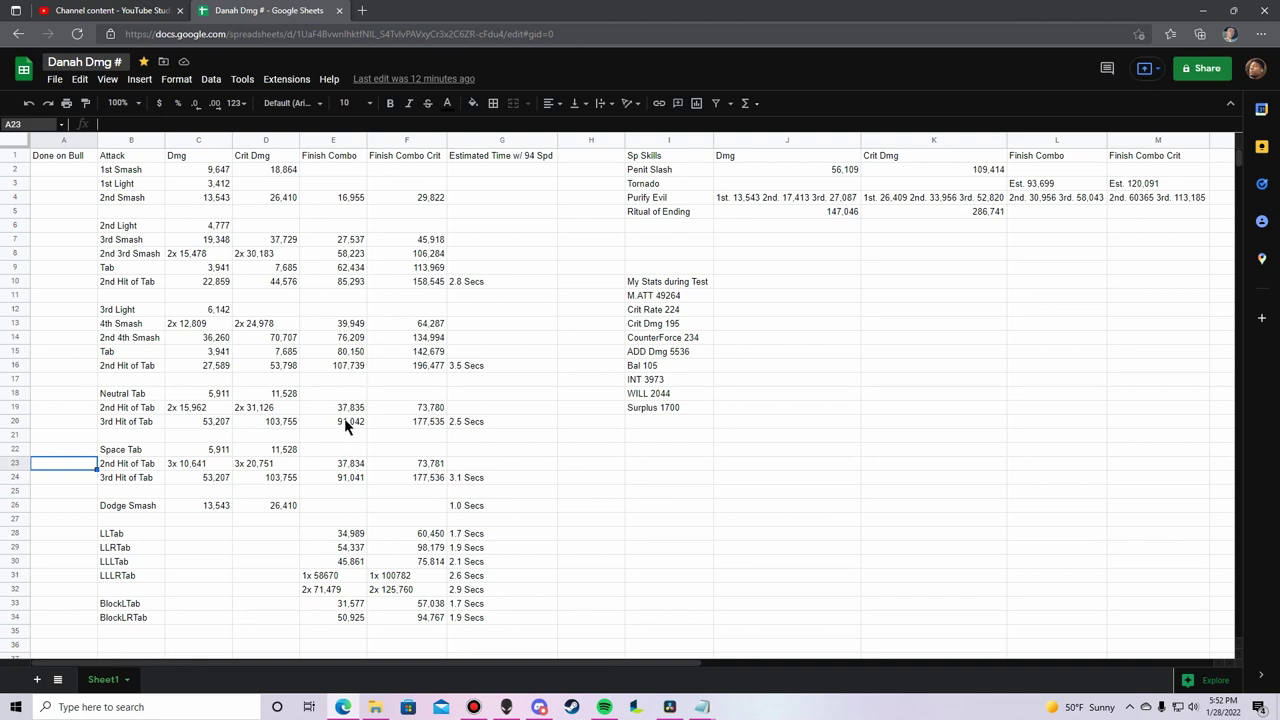
{"action": "mouse_move", "coordinate": [705, 707]}
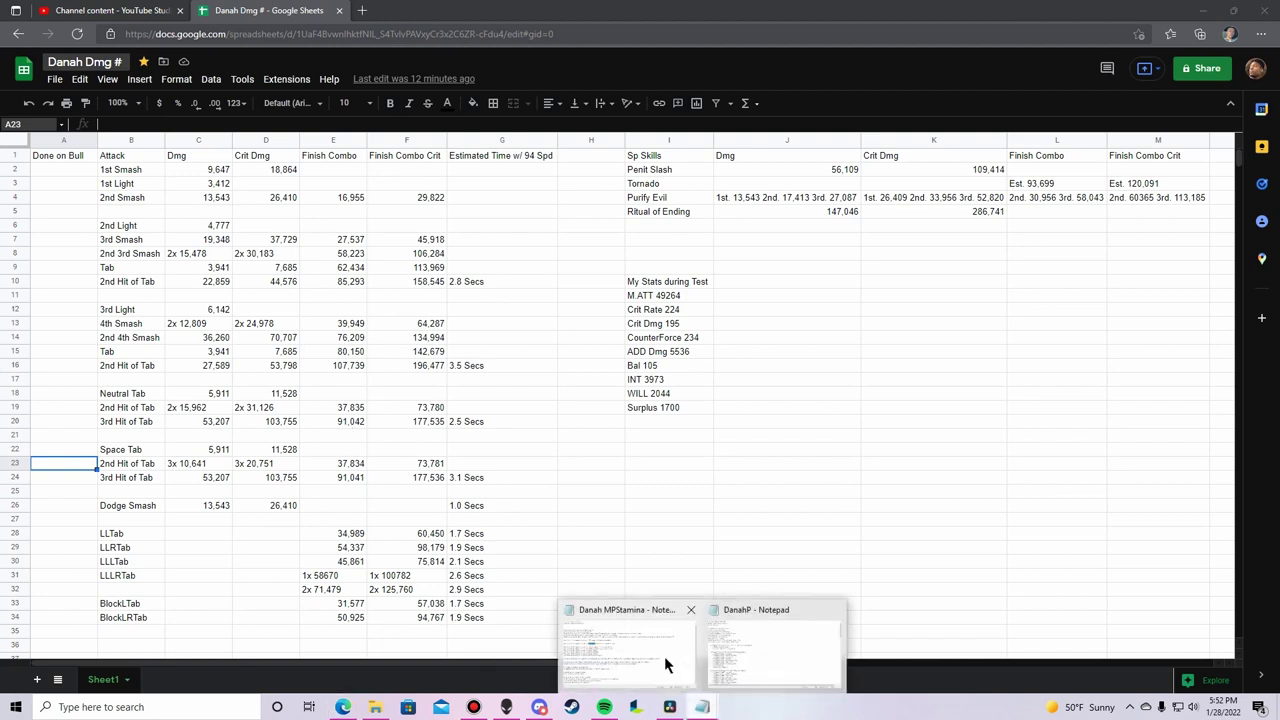
{"action": "left_click", "coordinate": [664, 656]}
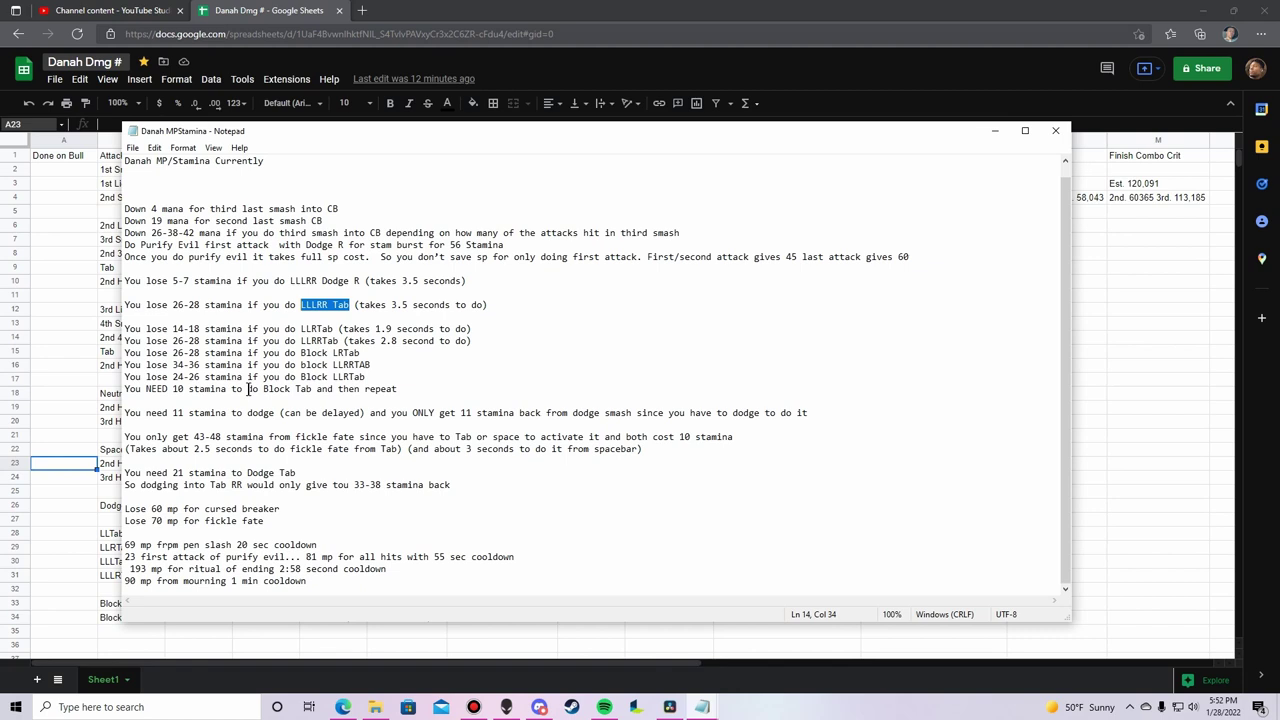
{"action": "left_click_drag", "start_coordinate": [201, 366], "coordinate": [172, 366]}
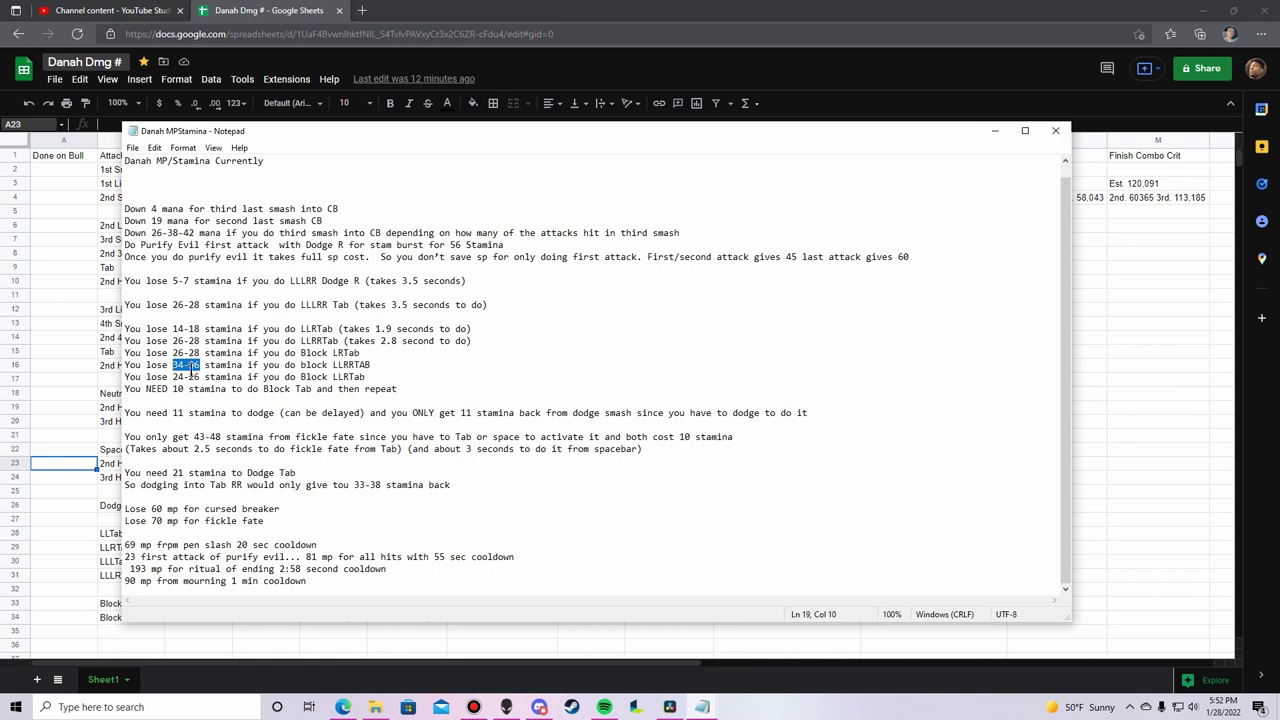
{"action": "left_click", "coordinate": [194, 365]}
{"action": "key", "text": "Delete"}
{"action": "type", "text": "6"}
{"action": "key", "text": "Left"}
- Highlight the pen slash line with its 20 sec cooldown and its 69 mp value
{"action": "left_click_drag", "start_coordinate": [320, 546], "coordinate": [142, 546]}
{"action": "left_click", "coordinate": [160, 546]}
{"action": "left_click_drag", "start_coordinate": [317, 546], "coordinate": [118, 546]}
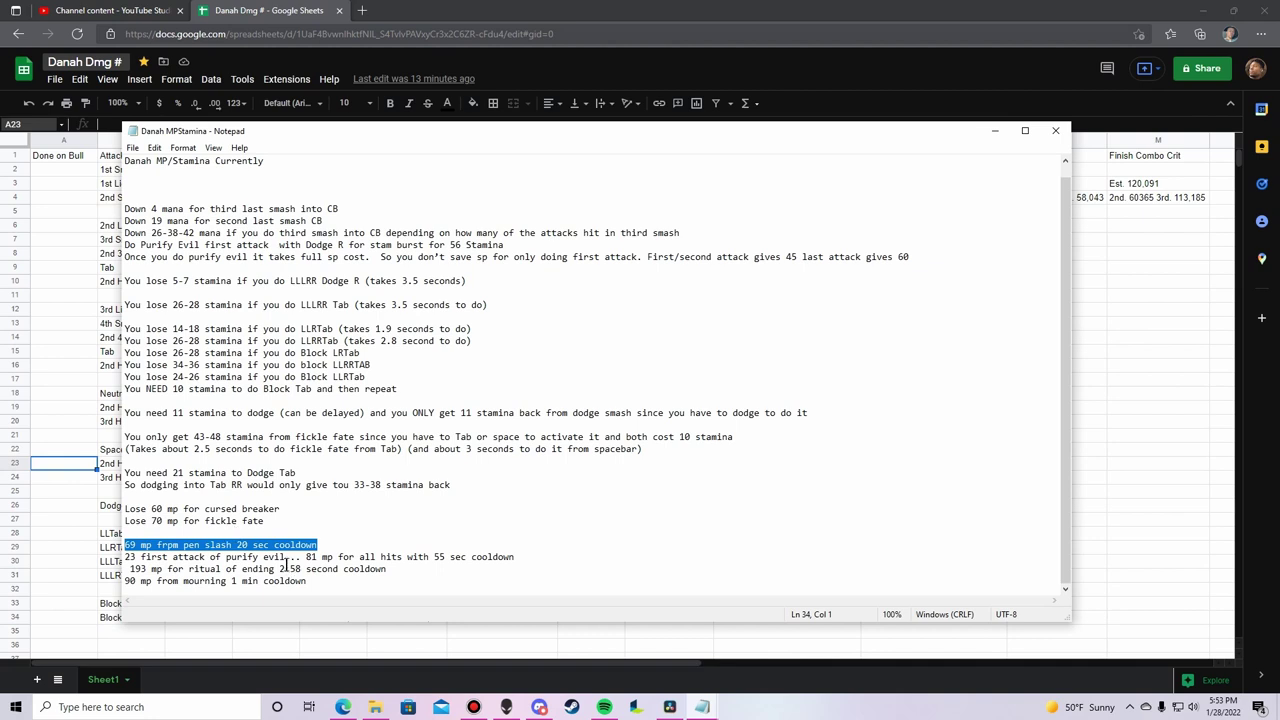
{"action": "left_click", "coordinate": [247, 546]}
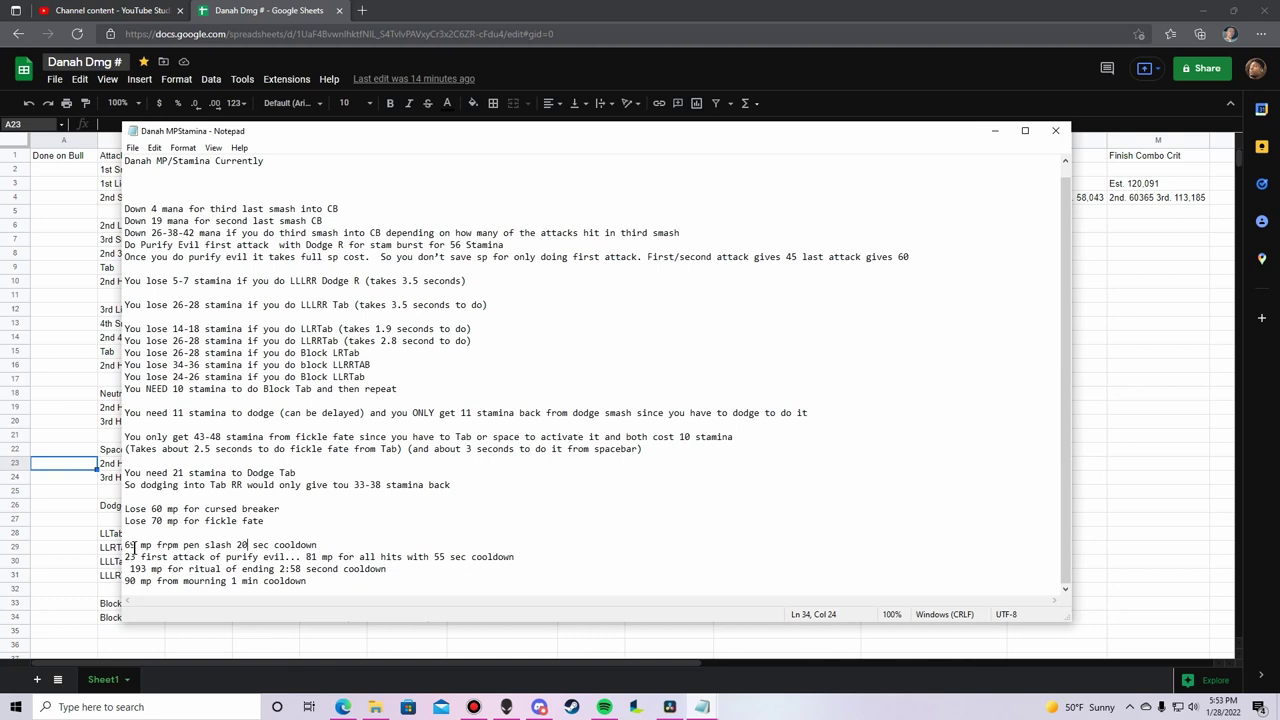
{"action": "left_click_drag", "start_coordinate": [136, 545], "coordinate": [124, 545]}
{"action": "left_click_drag", "start_coordinate": [328, 546], "coordinate": [114, 548]}
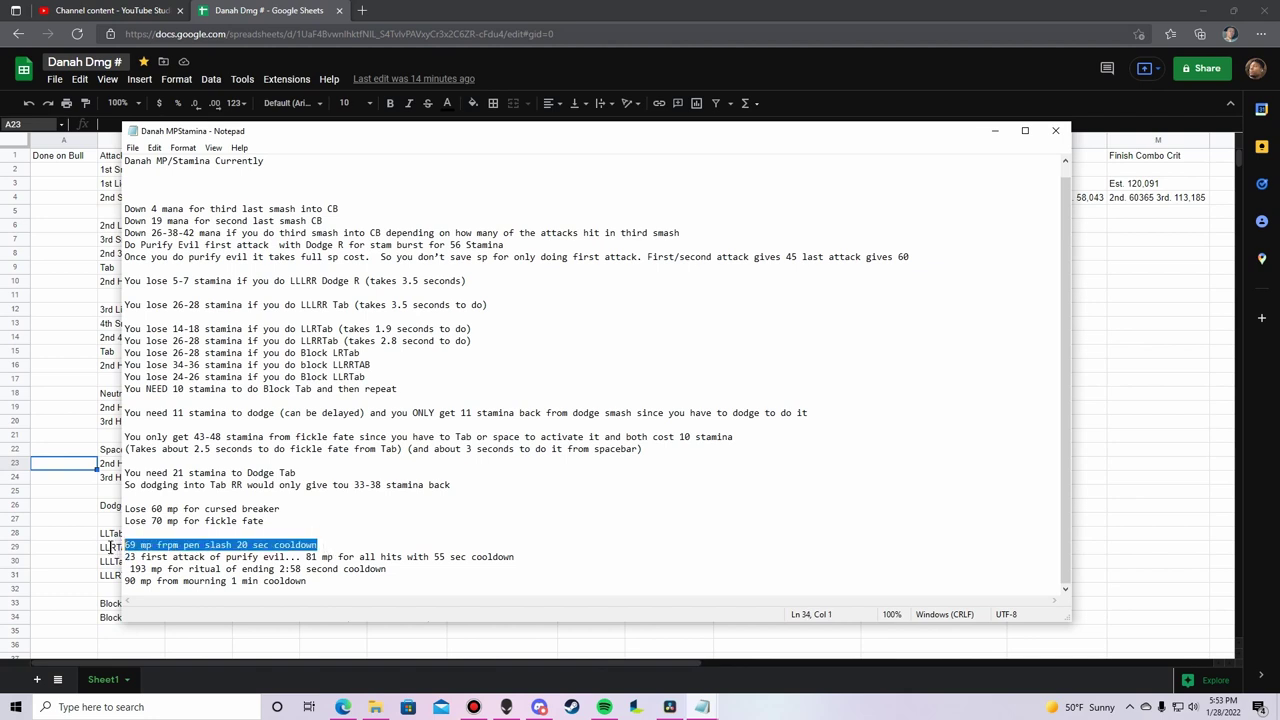
- Highlight the 81 mp gain for all purify evil hits and its 55 sec cooldown
{"action": "left_click_drag", "start_coordinate": [318, 557], "coordinate": [306, 557]}
{"action": "left_click", "coordinate": [317, 557]}
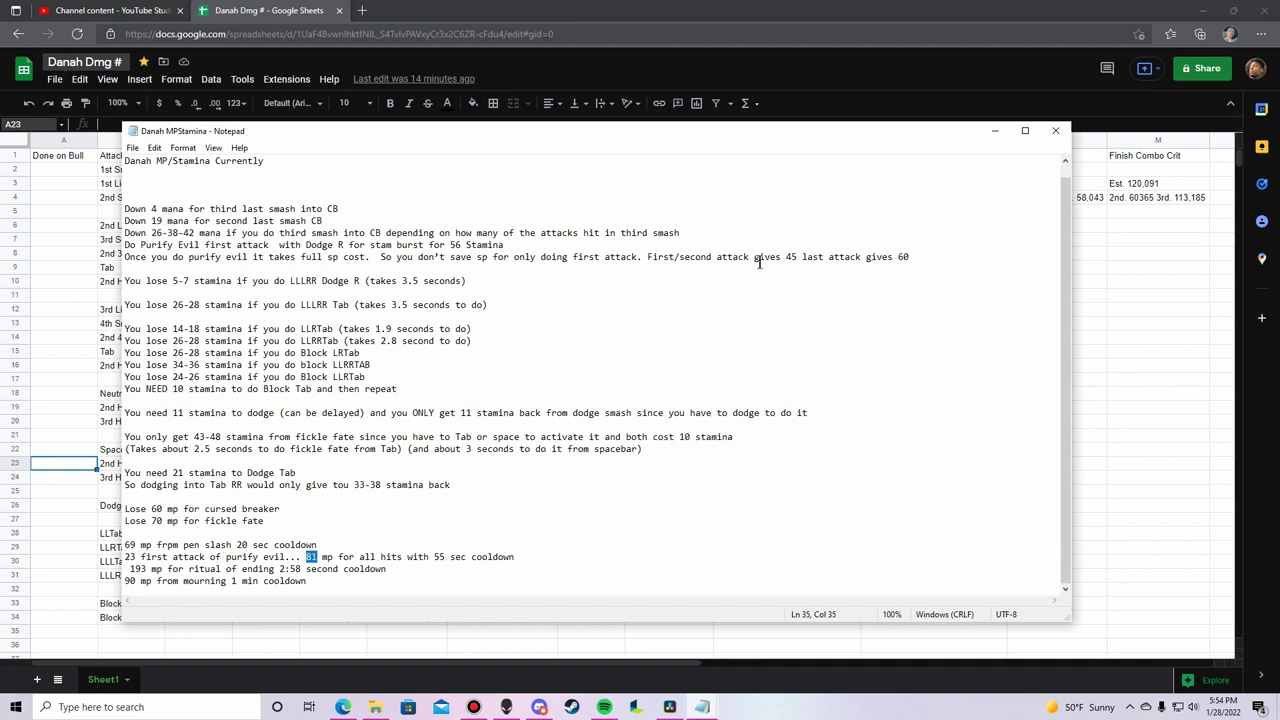
{"action": "left_click_drag", "start_coordinate": [447, 557], "coordinate": [428, 557]}
{"action": "left_click", "coordinate": [441, 557]}
{"action": "key", "text": "Left"}
{"action": "left_click_drag", "start_coordinate": [445, 557], "coordinate": [433, 557]}
- Highlight the 2:58 cooldown of ritual of ending and the mourning line with its 1 min cooldown
{"action": "left_click_drag", "start_coordinate": [301, 569], "coordinate": [279, 569]}
{"action": "left_click_drag", "start_coordinate": [134, 581], "coordinate": [276, 572]}
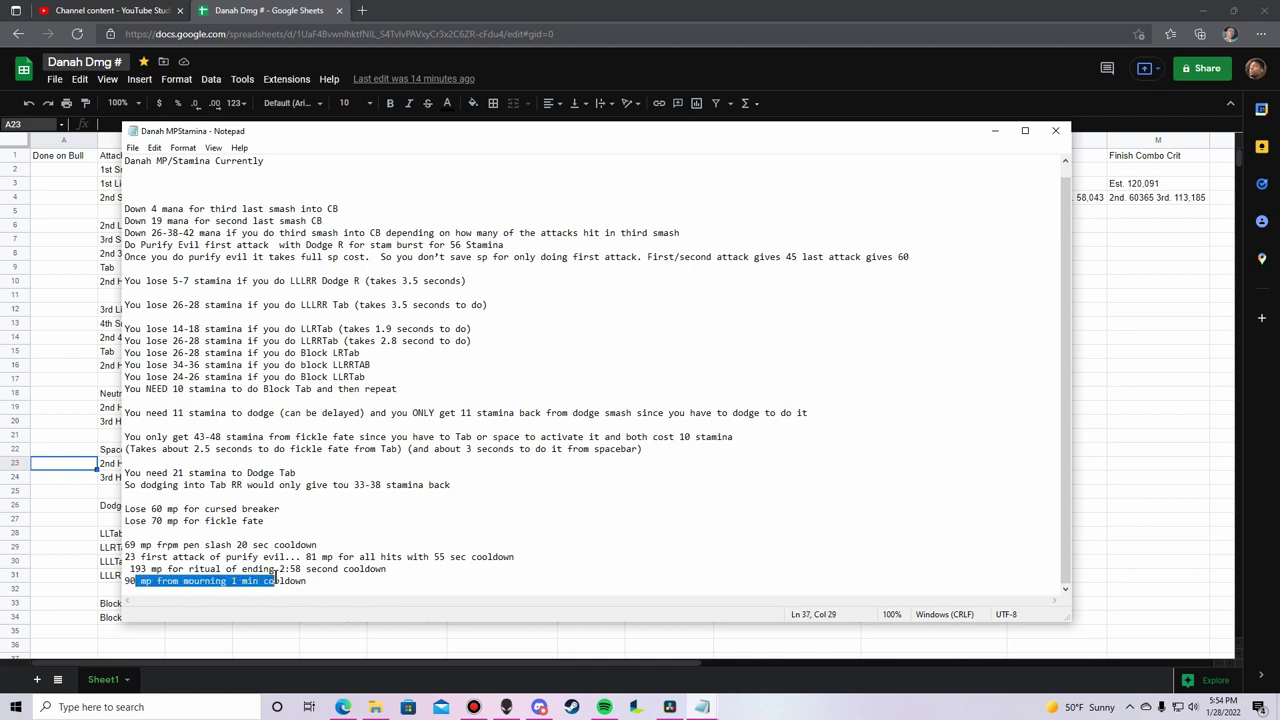
{"action": "left_click", "coordinate": [245, 582]}
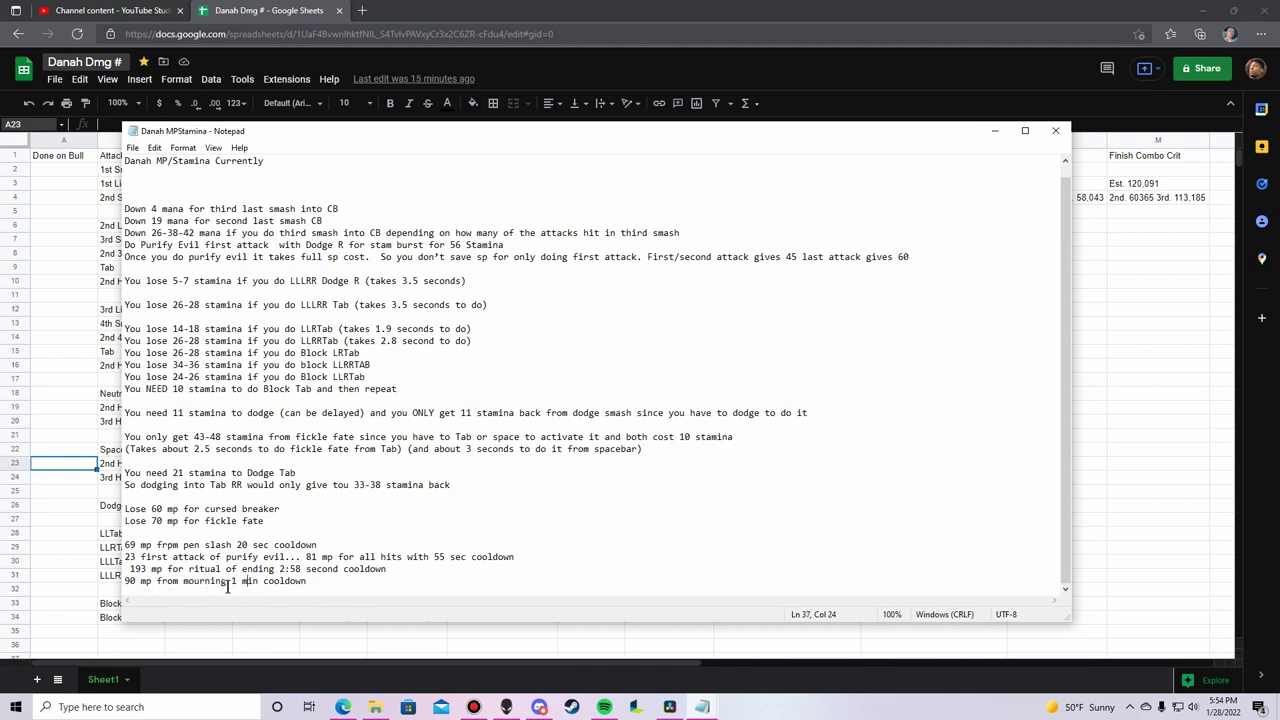
{"action": "left_click", "coordinate": [215, 582]}
- Compare the LLLRR Dodge R combo with the 43-48 fickle fate stamina gain and highlight the 60 mp cursed breaker cost
{"action": "left_click_drag", "start_coordinate": [359, 280], "coordinate": [288, 281]}
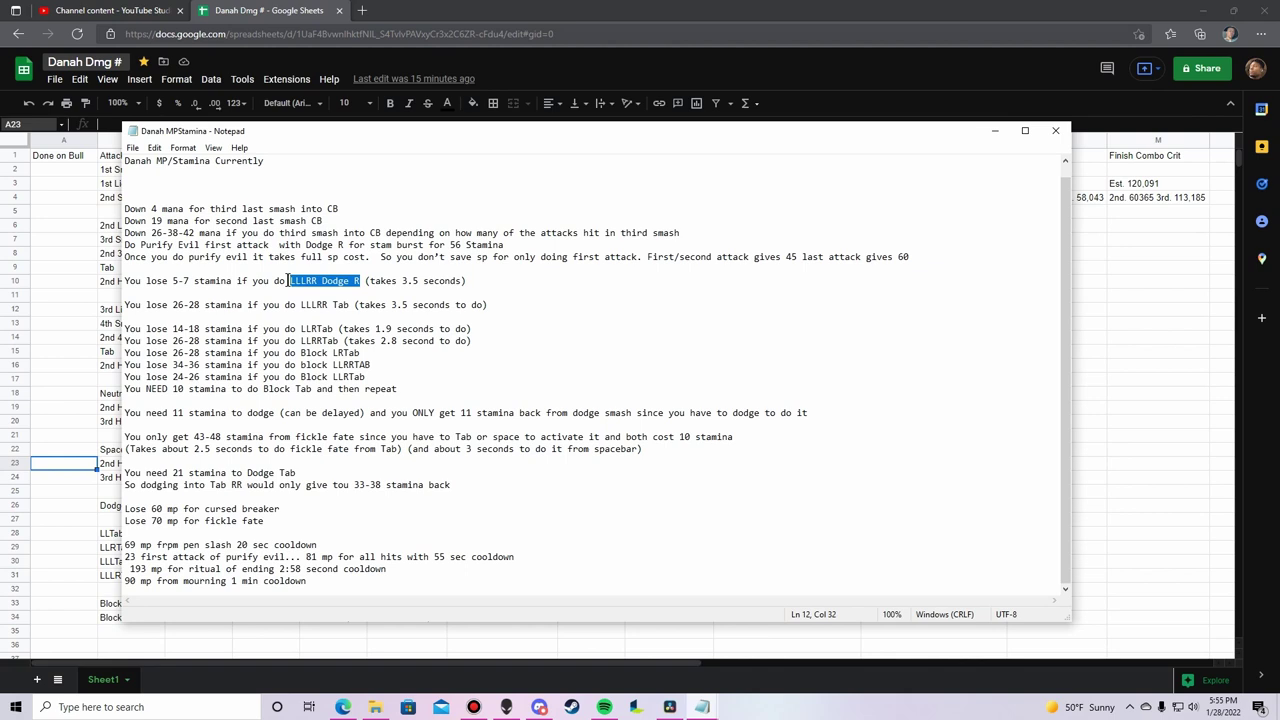
{"action": "left_click", "coordinate": [206, 437]}
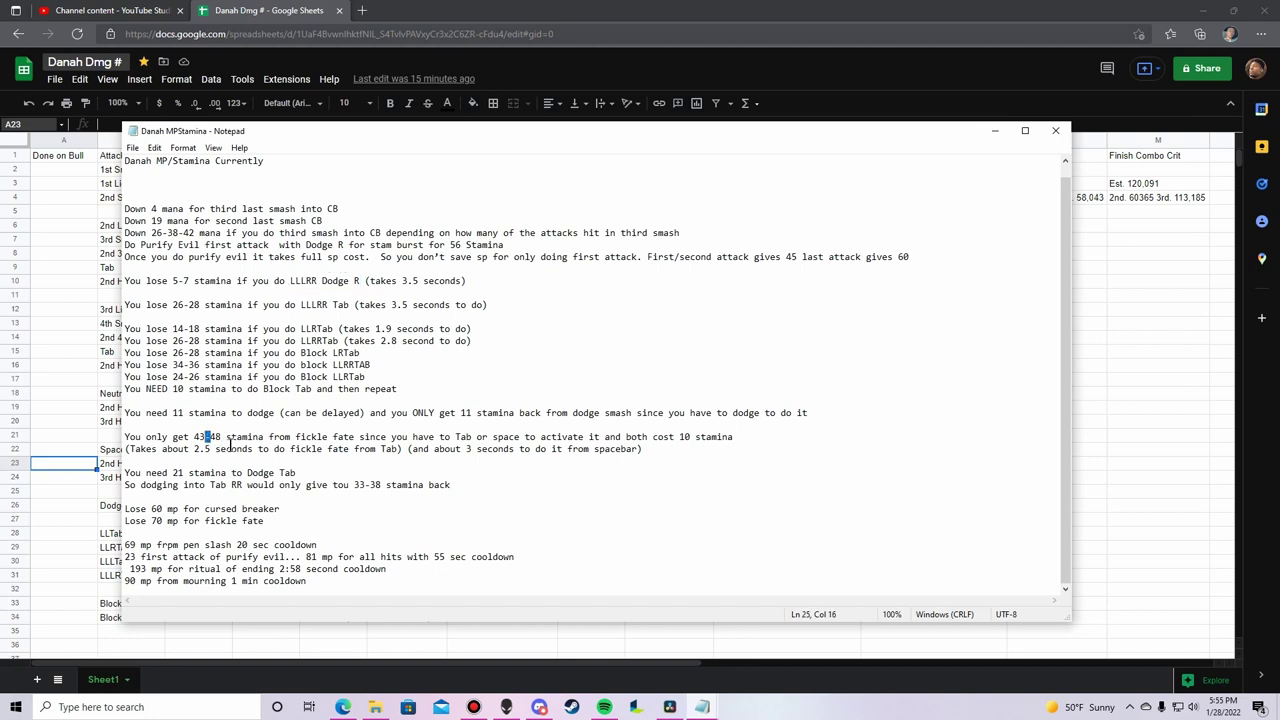
{"action": "left_click", "coordinate": [222, 437]}
{"action": "mouse_move", "coordinate": [361, 281]}
{"action": "left_mouse_down"}
{"action": "mouse_move", "coordinate": [126, 283]}
{"action": "mouse_move", "coordinate": [318, 283]}
{"action": "mouse_move", "coordinate": [292, 278]}
{"action": "left_mouse_up"}
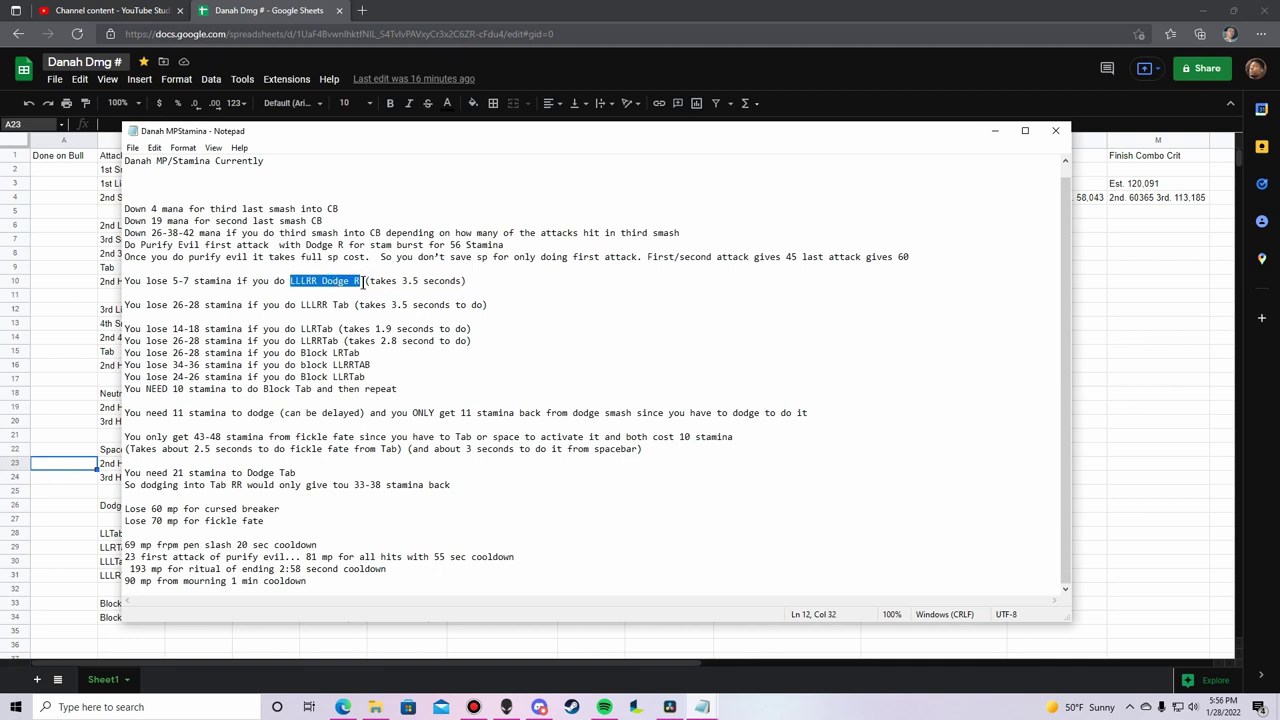
{"action": "left_click_drag", "start_coordinate": [166, 508], "coordinate": [149, 509]}
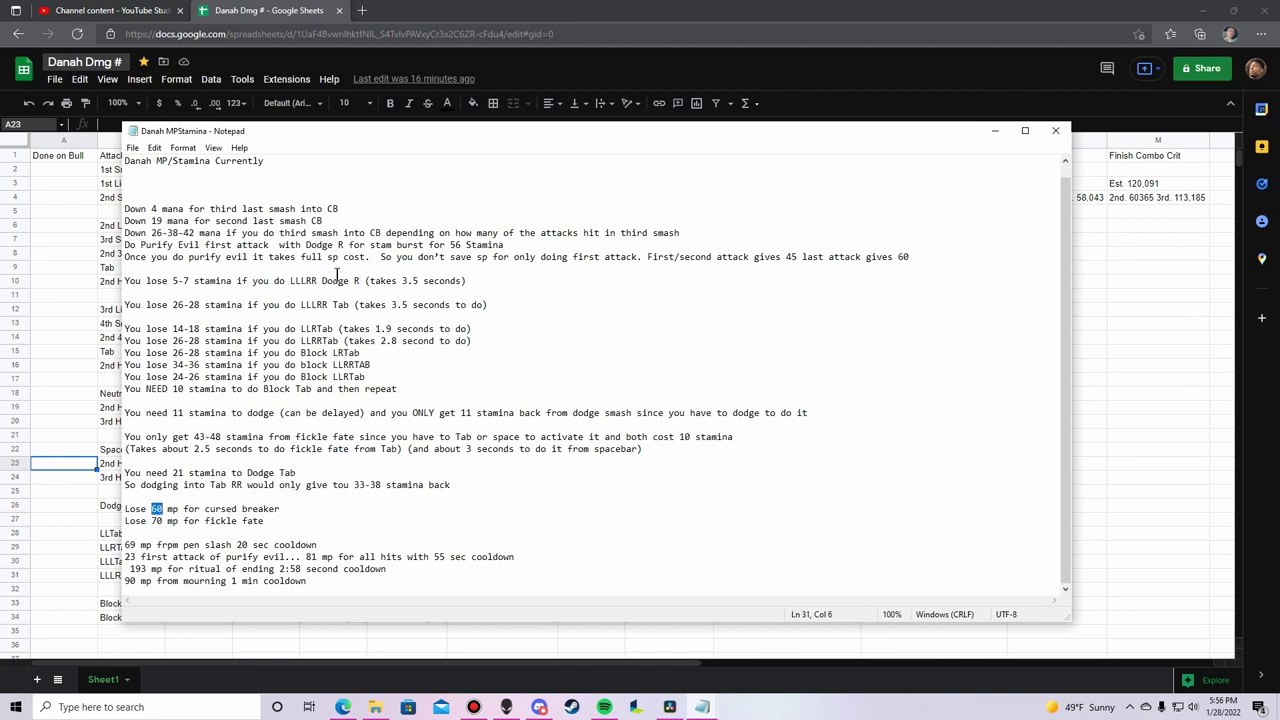
- Highlight the 5-7 stamina cost and Dodge R ending of LLLRR Dodge R, and compare that combo with LLLRR Tab
{"action": "left_click", "coordinate": [186, 281]}
{"action": "left_click_drag", "start_coordinate": [186, 281], "coordinate": [172, 281]}
{"action": "left_click_drag", "start_coordinate": [360, 281], "coordinate": [322, 281]}
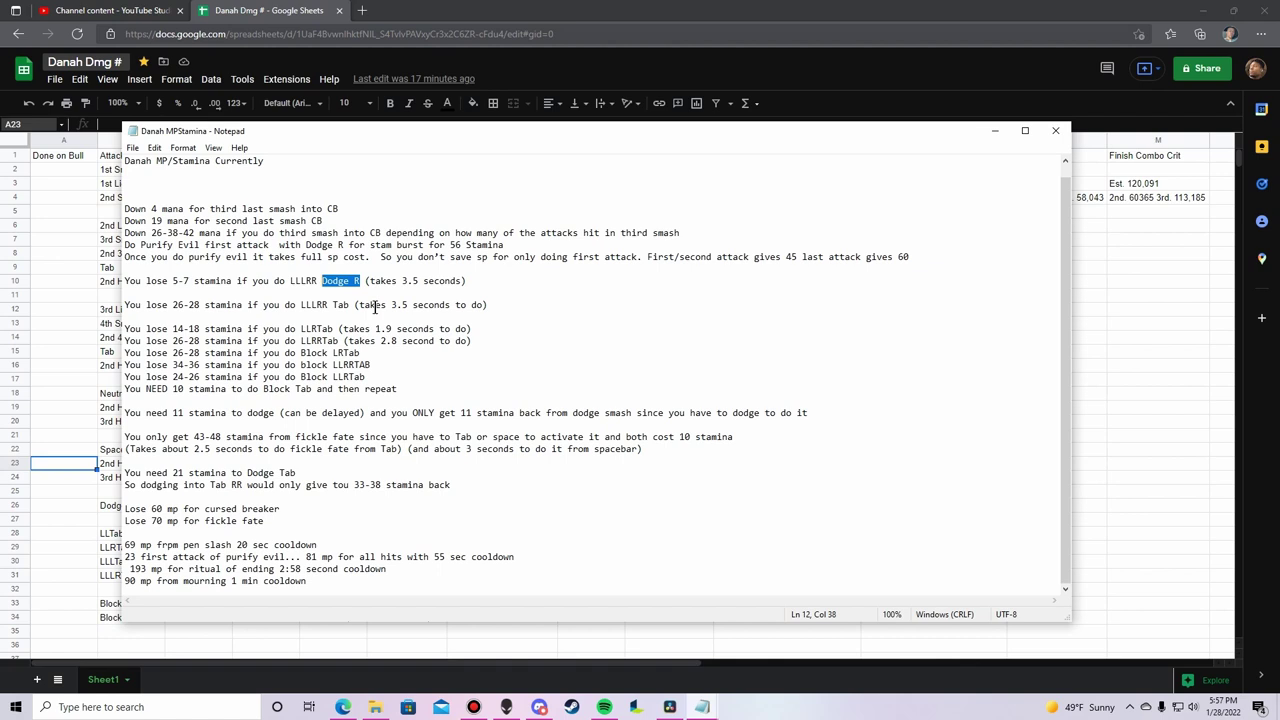
{"action": "left_click", "coordinate": [354, 281]}
{"action": "left_click_drag", "start_coordinate": [361, 281], "coordinate": [290, 277]}
{"action": "left_click", "coordinate": [349, 305]}
{"action": "left_click_drag", "start_coordinate": [349, 305], "coordinate": [300, 307]}
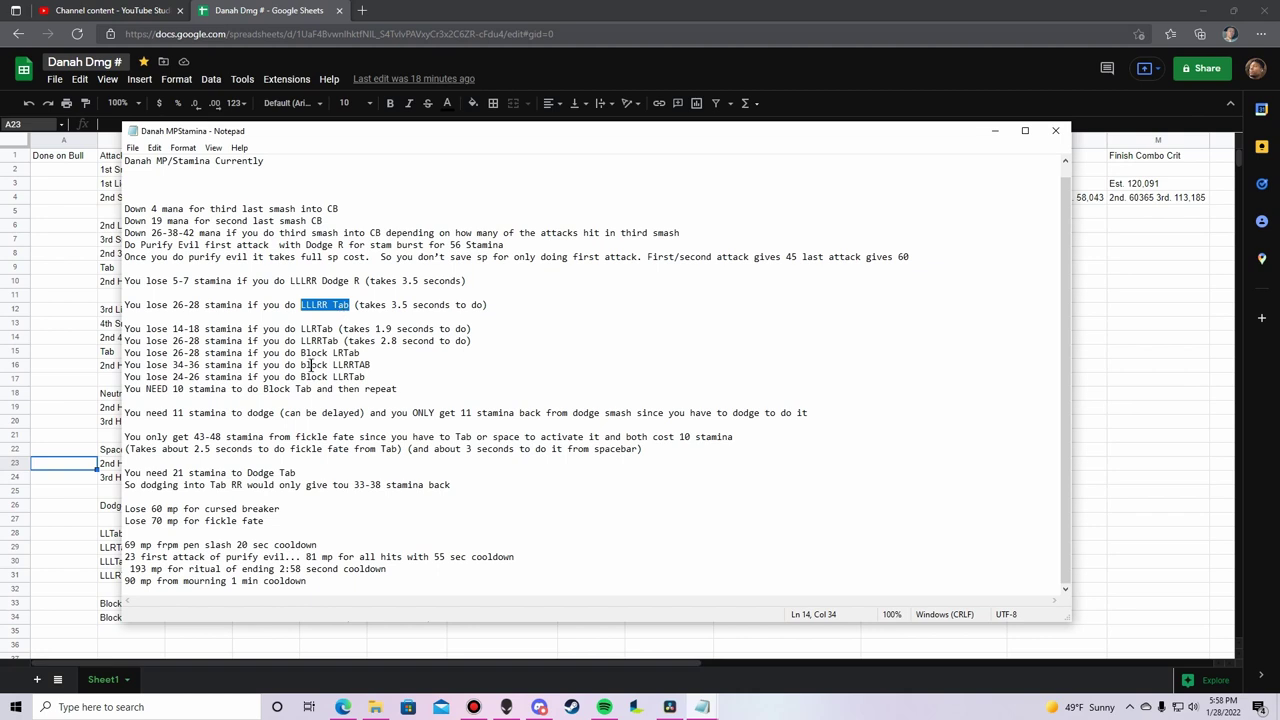
- Highlight the 21 stamina needed for Dodge Tab and the 33-38 stamina returned by dodging into Tab RR
{"action": "left_click", "coordinate": [221, 437]}
{"action": "left_click_drag", "start_coordinate": [173, 472], "coordinate": [297, 474]}
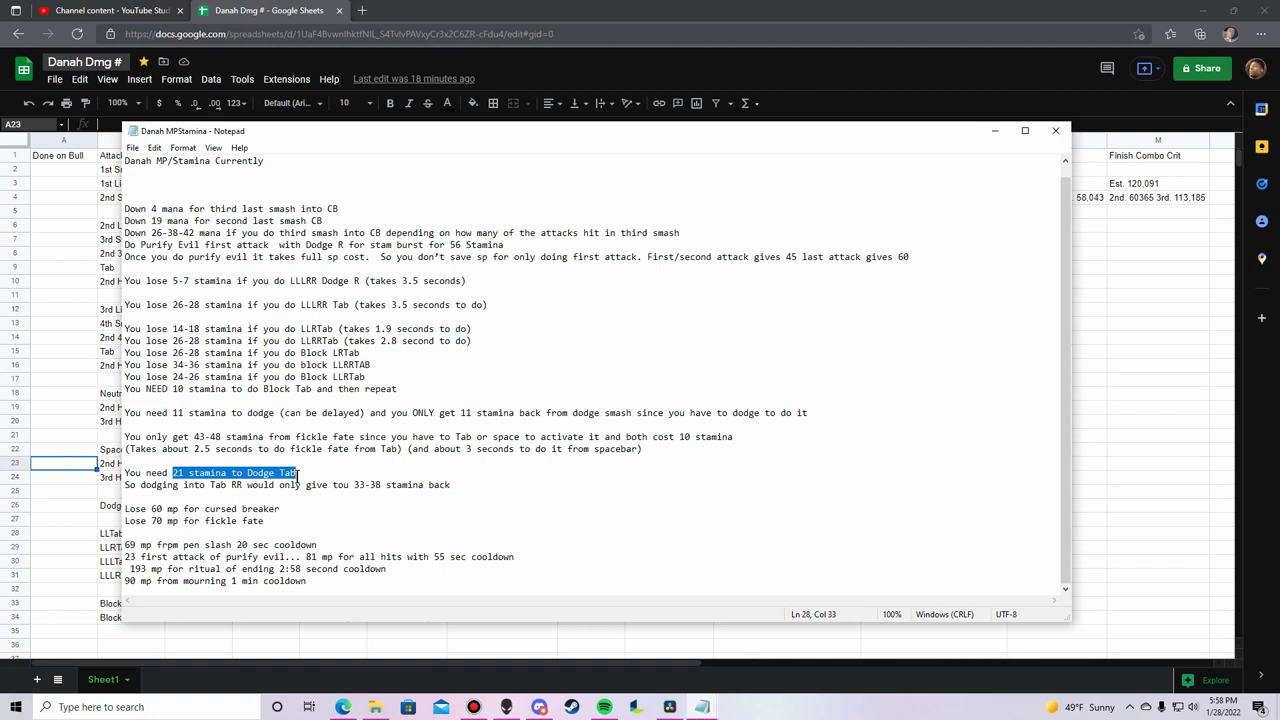
{"action": "left_click", "coordinate": [184, 472]}
{"action": "key", "text": "shift+Left"}
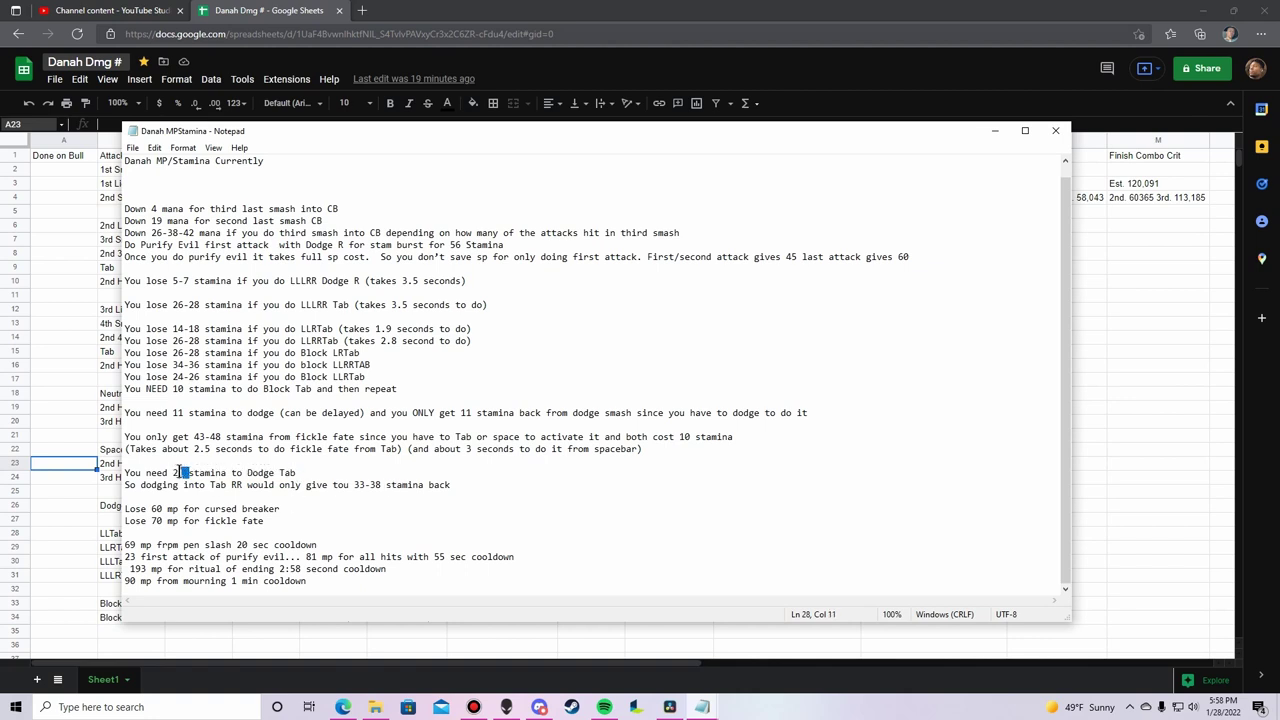
{"action": "left_click_drag", "start_coordinate": [382, 485], "coordinate": [351, 485]}
- Compare the LLLRR Tab combo and its 3.5 second duration with the 43-48 stamina from fickle fate by highlighting them
{"action": "left_click_drag", "start_coordinate": [487, 305], "coordinate": [301, 305]}
{"action": "left_click_drag", "start_coordinate": [222, 437], "coordinate": [194, 437]}
{"action": "left_click", "coordinate": [194, 437]}
{"action": "left_click_drag", "start_coordinate": [350, 306], "coordinate": [302, 303]}
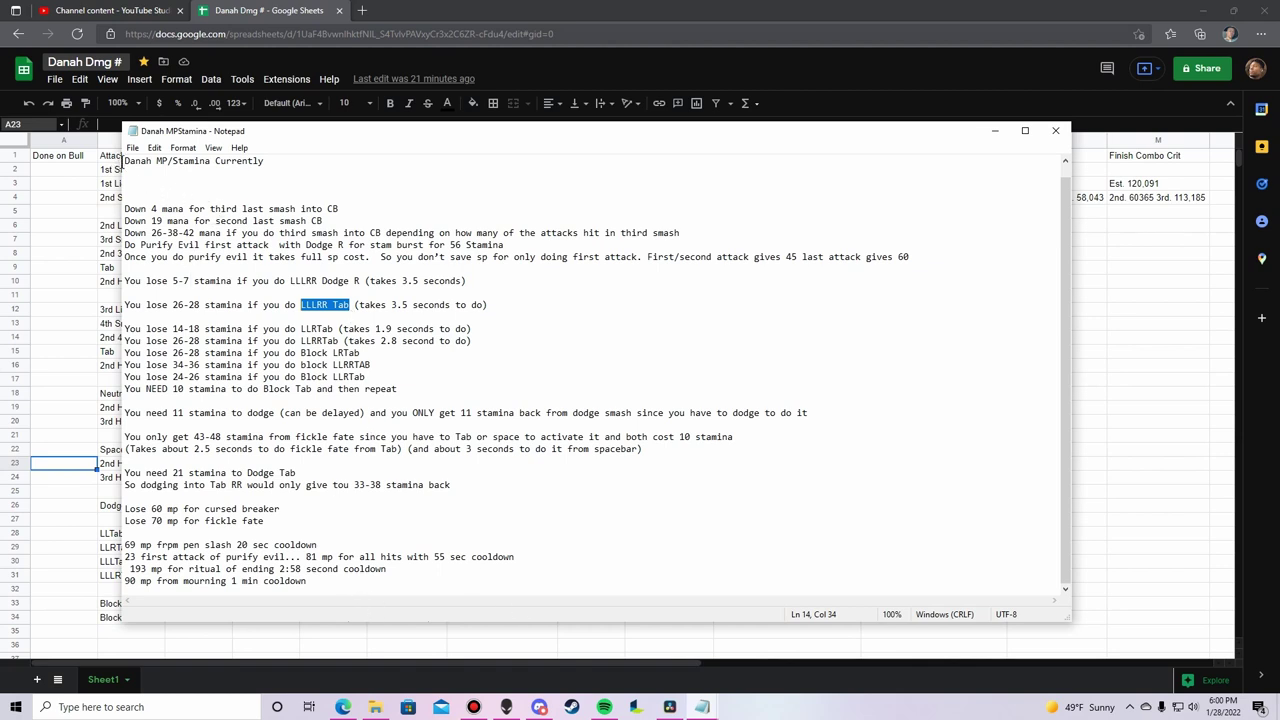
- Select the whole text of the notes, clear the selection, and return to the damage spreadsheet at cell A17
{"action": "left_click_drag", "start_coordinate": [124, 160], "coordinate": [164, 193]}
{"action": "key", "text": "ctrl+a"}
{"action": "left_click", "coordinate": [172, 436]}
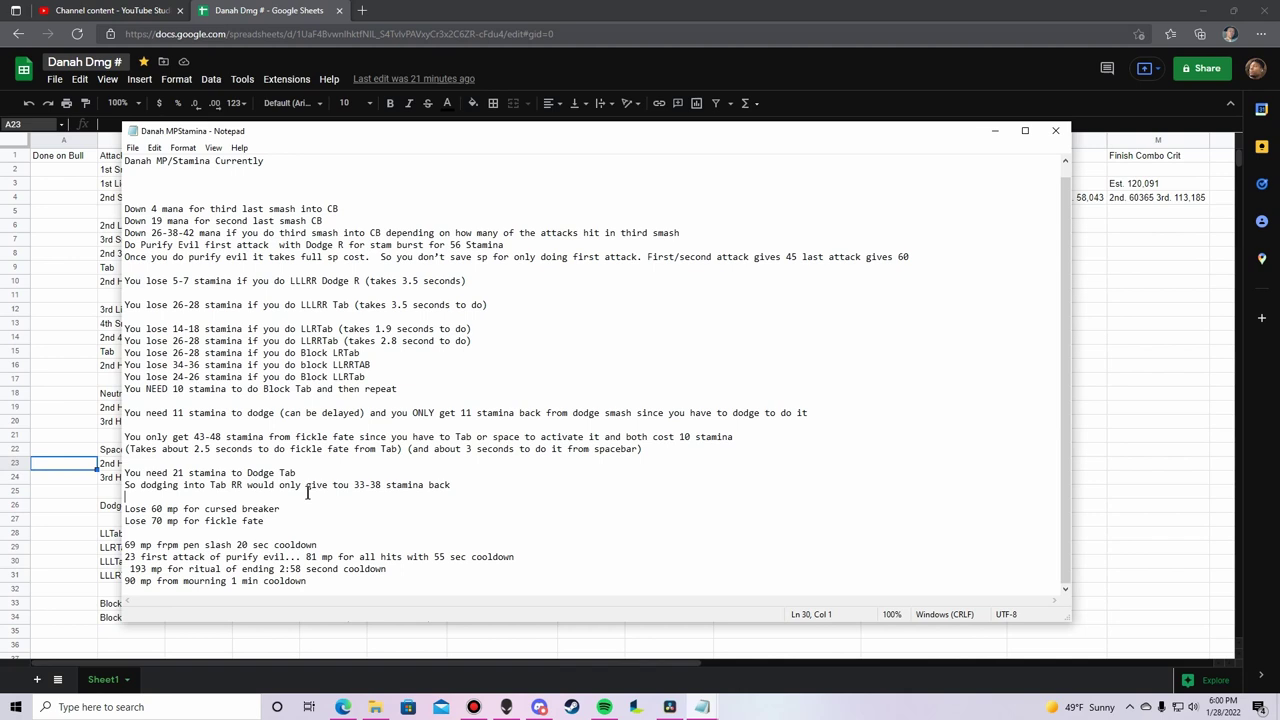
{"action": "left_click", "coordinate": [60, 385]}
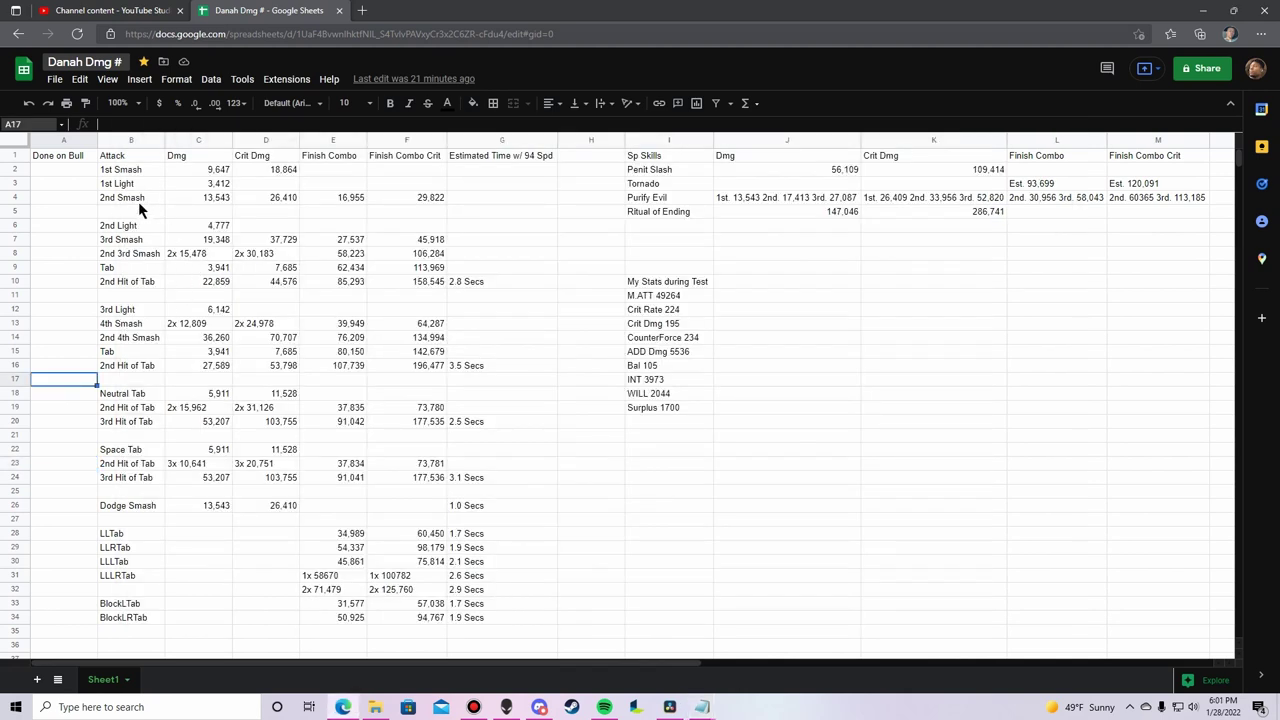